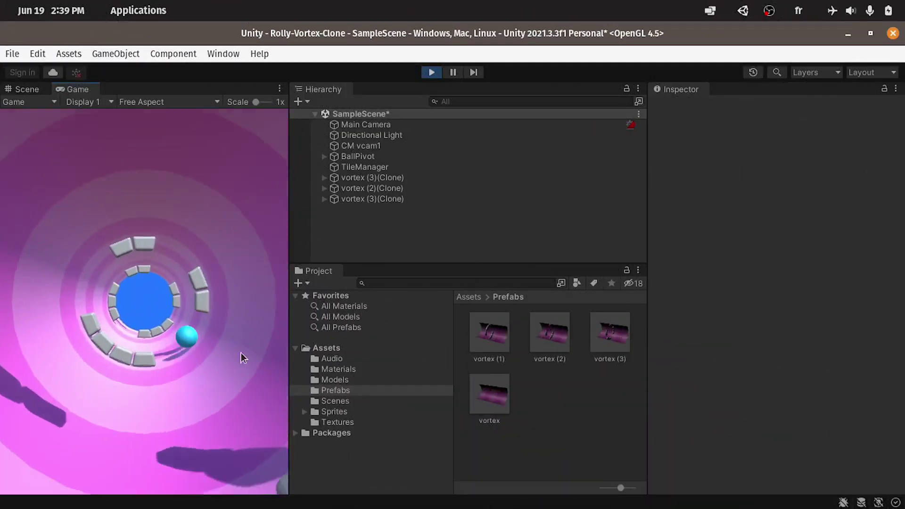
# Step: Roll the ball left and right around the tile-lined tunnel in the running game
pyautogui.moveTo(241, 353)
pyautogui.mouseDown()
pyautogui.moveTo(163, 379)
pyautogui.moveTo(231, 372)
pyautogui.moveTo(165, 407)
pyautogui.moveTo(236, 396)
pyautogui.moveTo(165, 409)
pyautogui.moveTo(230, 406)
pyautogui.moveTo(178, 420)
pyautogui.moveTo(226, 412)
pyautogui.moveTo(164, 421)
pyautogui.moveTo(221, 416)
pyautogui.moveTo(172, 394)
pyautogui.moveTo(113, 421)
pyautogui.moveTo(184, 405)
pyautogui.moveTo(115, 408)
pyautogui.moveTo(180, 404)
pyautogui.moveTo(108, 417)
pyautogui.moveTo(186, 416)
pyautogui.moveTo(115, 426)
pyautogui.moveTo(179, 418)
pyautogui.moveTo(169, 422)
pyautogui.mouseUp()
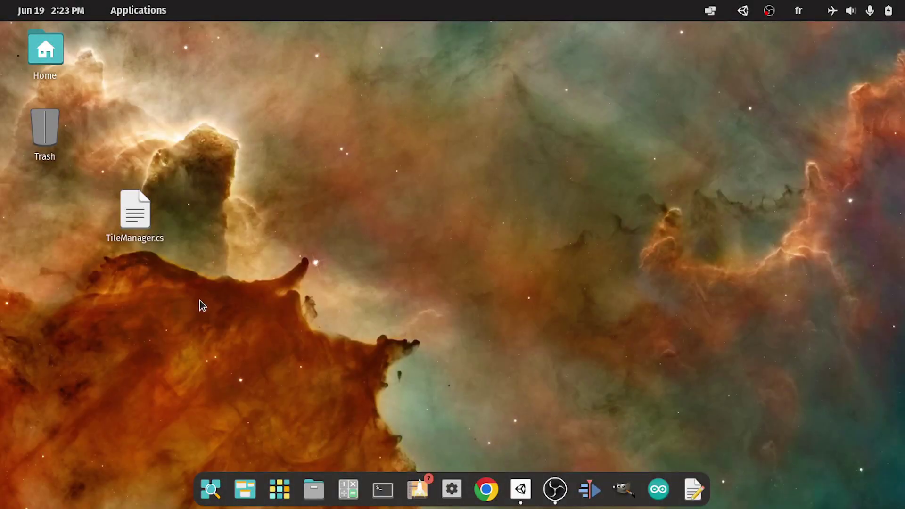
# Step: Import TileManager.cs from the desktop into the top-level Assets folder beside PlayerController
pyautogui.moveTo(100, 280); pyautogui.dragTo(218, 208)
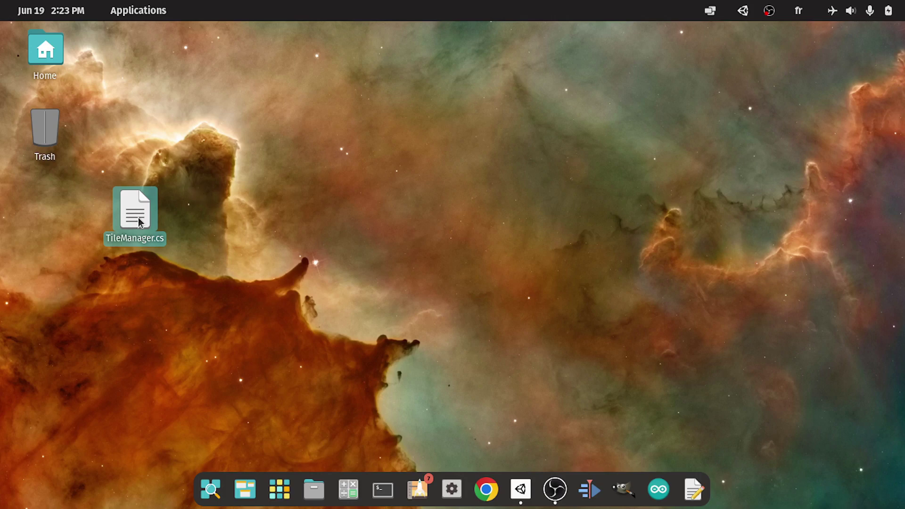
pyautogui.click(521, 485)
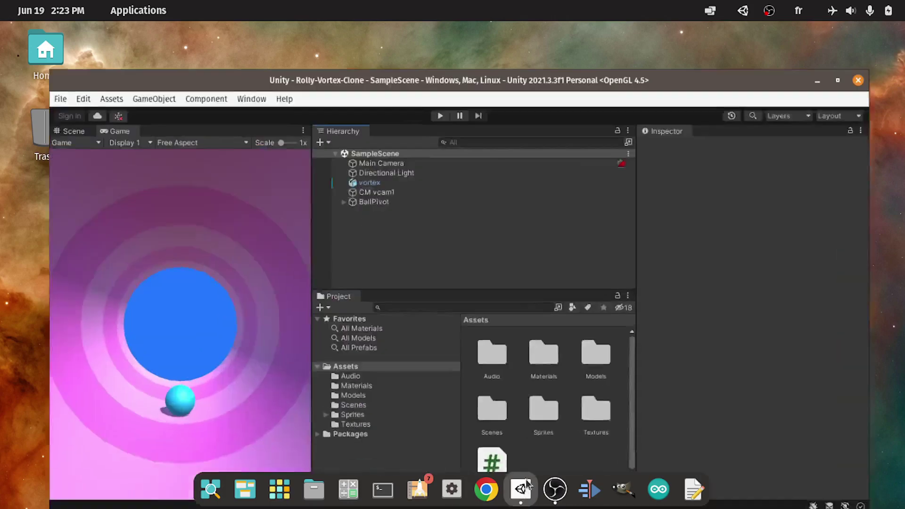
pyautogui.scroll(-1, 565, 426)
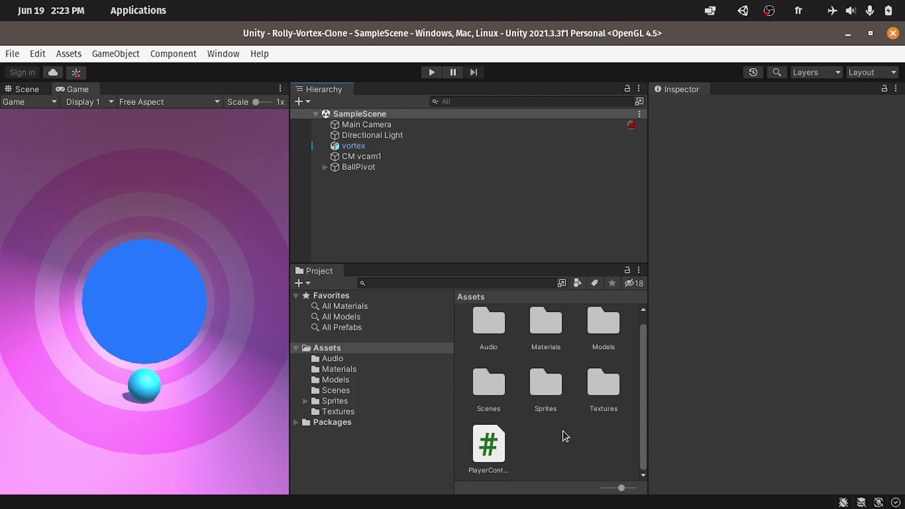
pyautogui.click(367, 348)
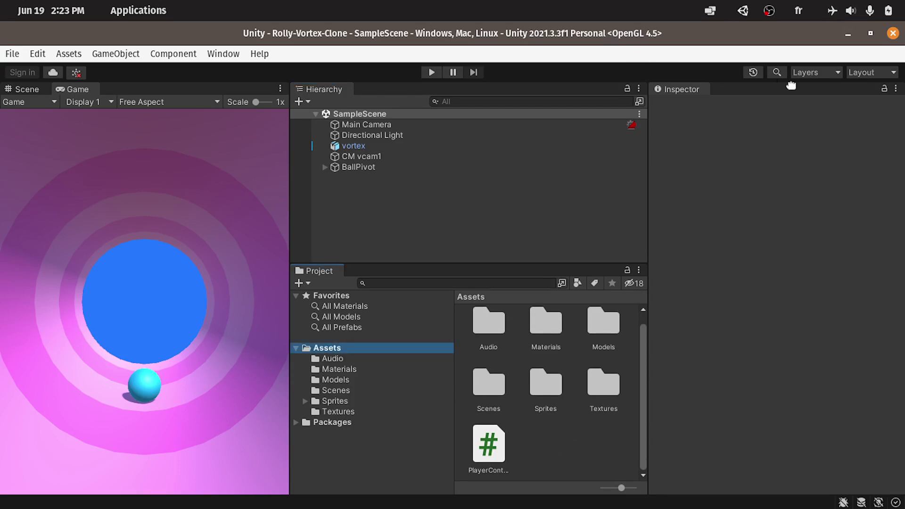
pyautogui.moveTo(611, 36); pyautogui.dragTo(773, 70)
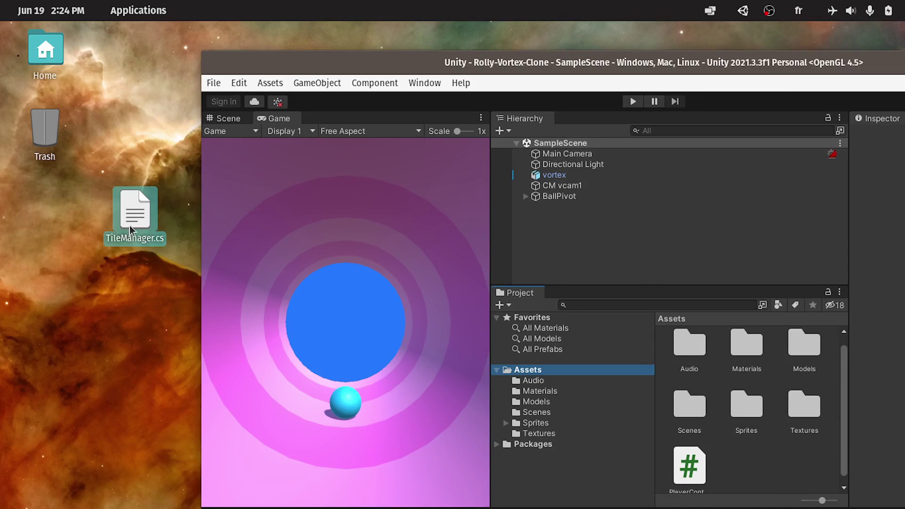
pyautogui.moveTo(129, 225); pyautogui.dragTo(778, 467)
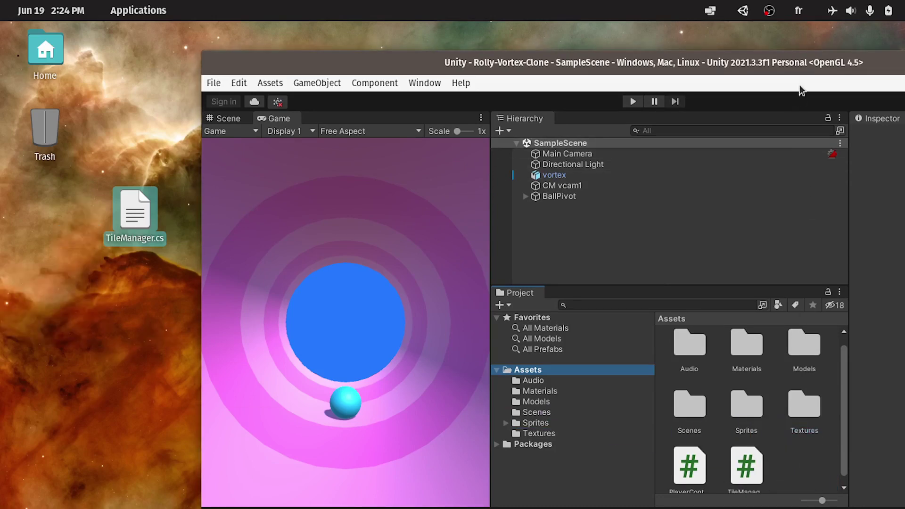
pyautogui.moveTo(799, 87); pyautogui.dragTo(743, 48)
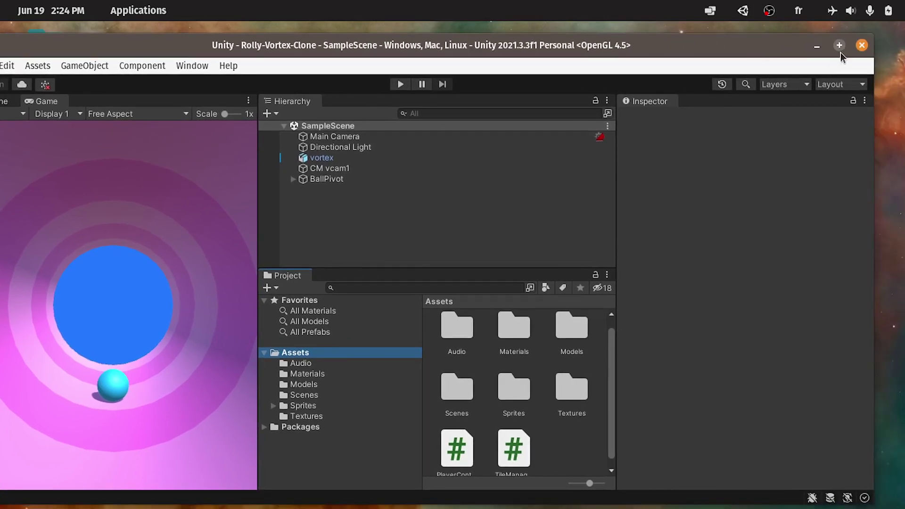
pyautogui.click(838, 45)
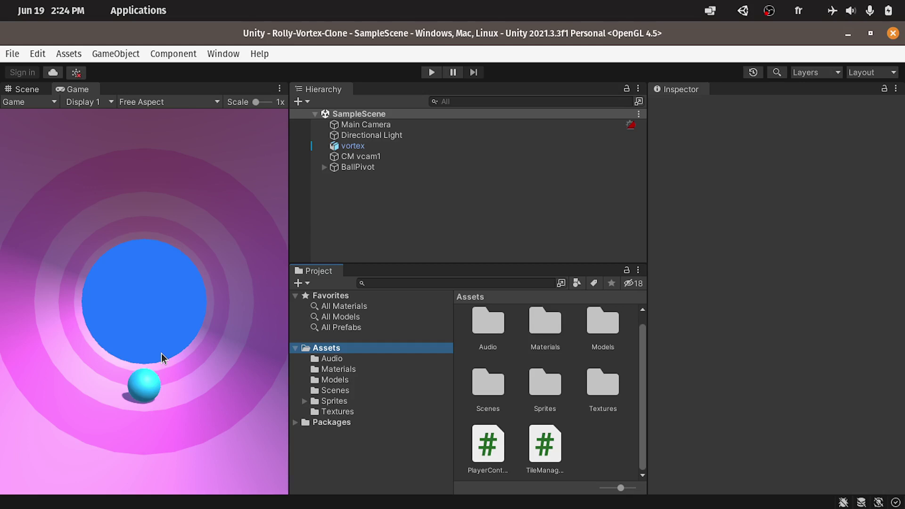
# Step: Duplicate the vortex tube as vortex (1) and preview the obstacle001 ring model in Models
pyautogui.click(361, 146)
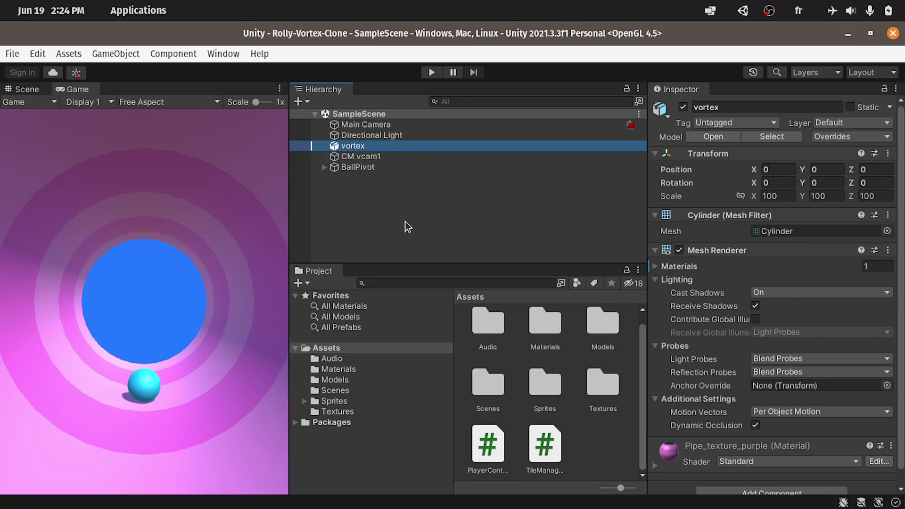
pyautogui.hotkey('ctrl', 'd')
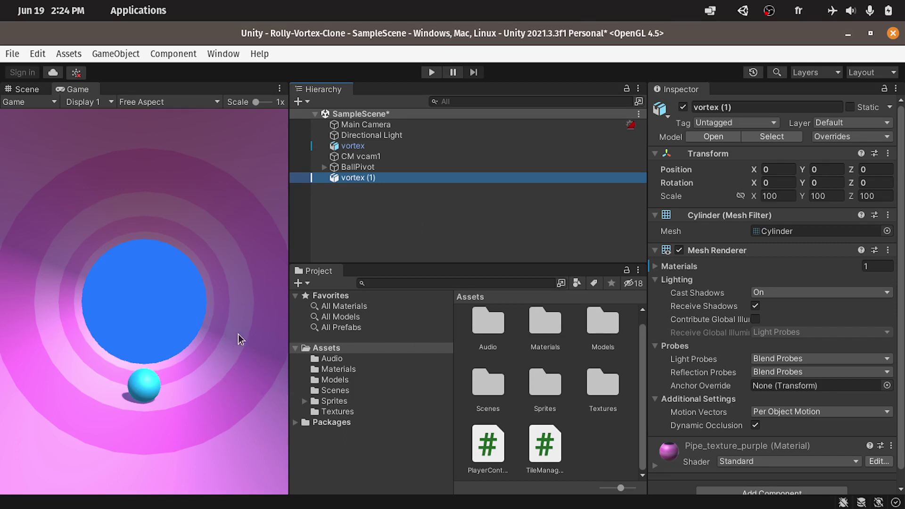
pyautogui.click(348, 383)
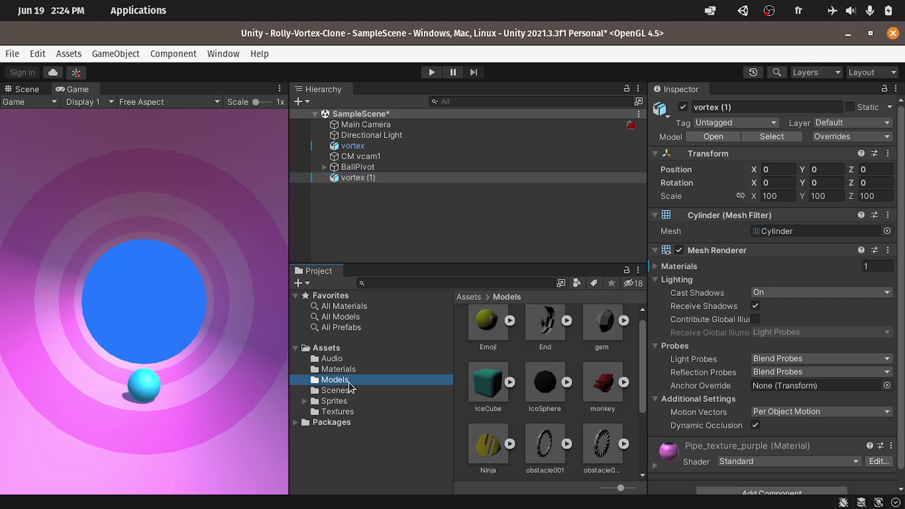
pyautogui.scroll(-1, 531, 430)
pyautogui.click(531, 430)
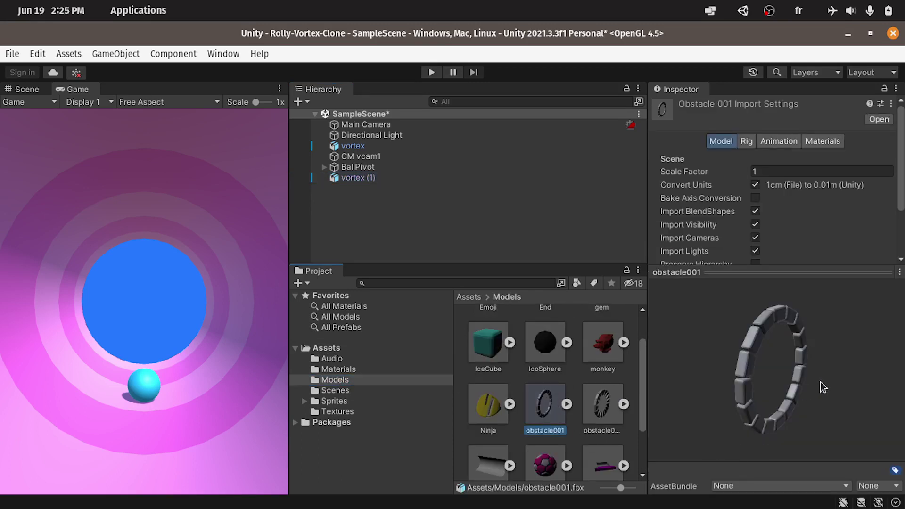
pyautogui.moveTo(655, 365); pyautogui.dragTo(767, 369)
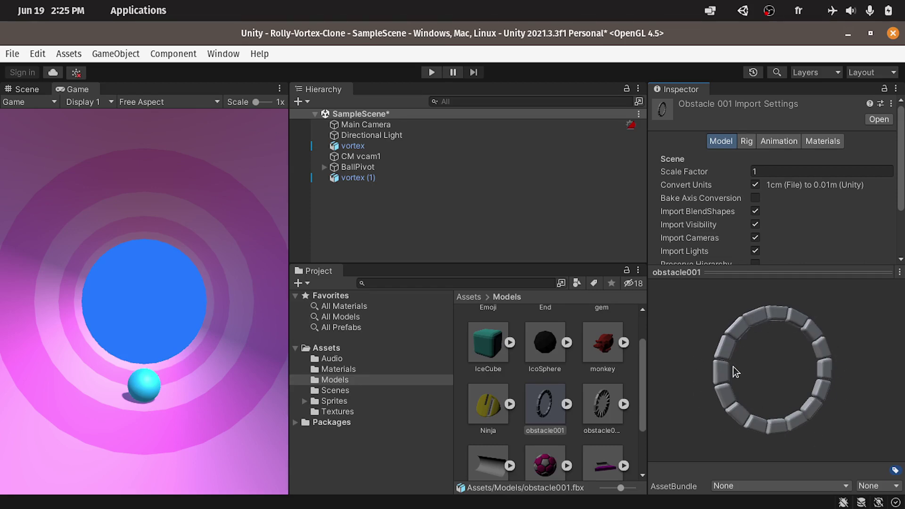
pyautogui.moveTo(734, 367); pyautogui.dragTo(683, 393)
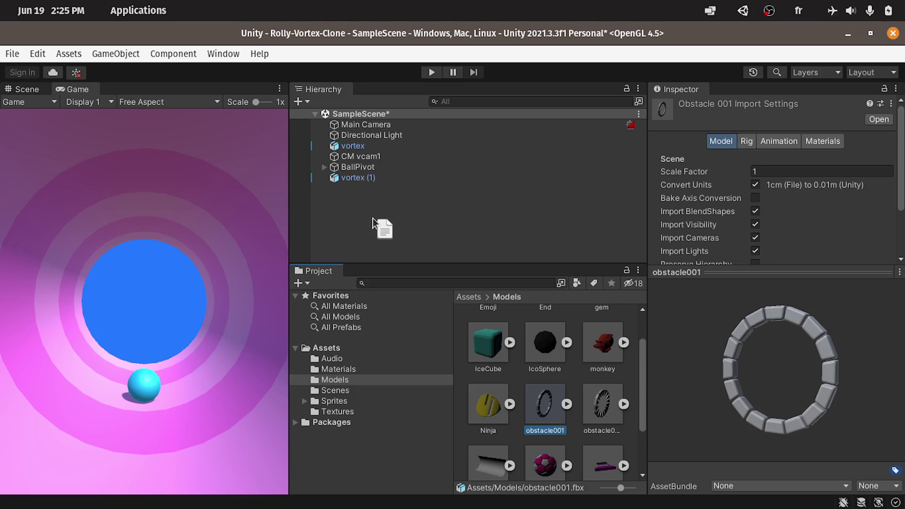
# Step: Place obstacle001 in the scene and nest it under vortex (1)
pyautogui.moveTo(373, 218); pyautogui.dragTo(372, 218)
pyautogui.click(354, 189)
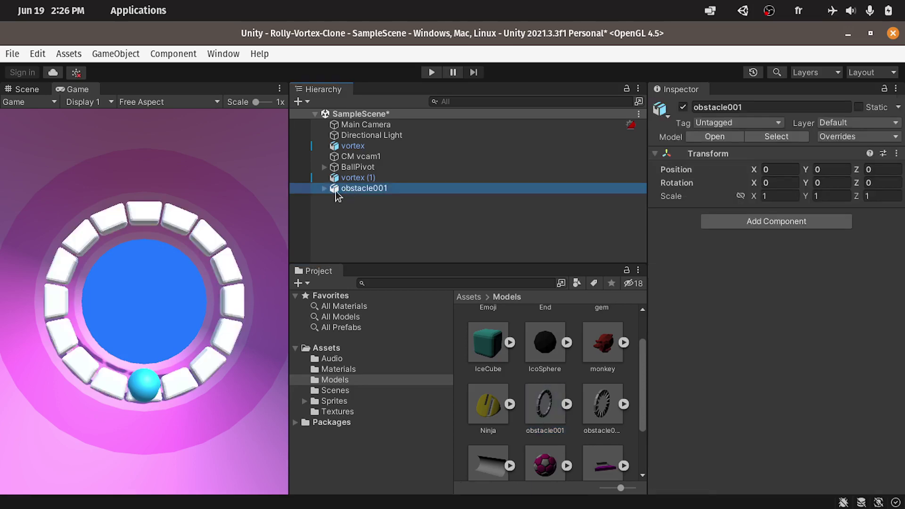
pyautogui.moveTo(354, 189)
pyautogui.mouseDown()
pyautogui.moveTo(378, 180)
pyautogui.moveTo(371, 183)
pyautogui.mouseUp()
pyautogui.click(370, 179)
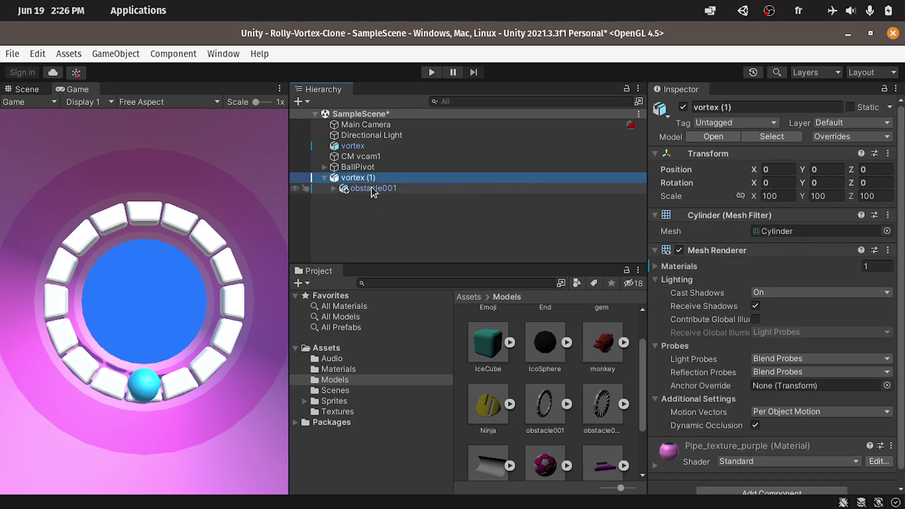
# Step: Compare the rotations of Cylinder.001 (22.5°) and Cylinder.002 (45°) inside obstacle001
pyautogui.click(334, 188)
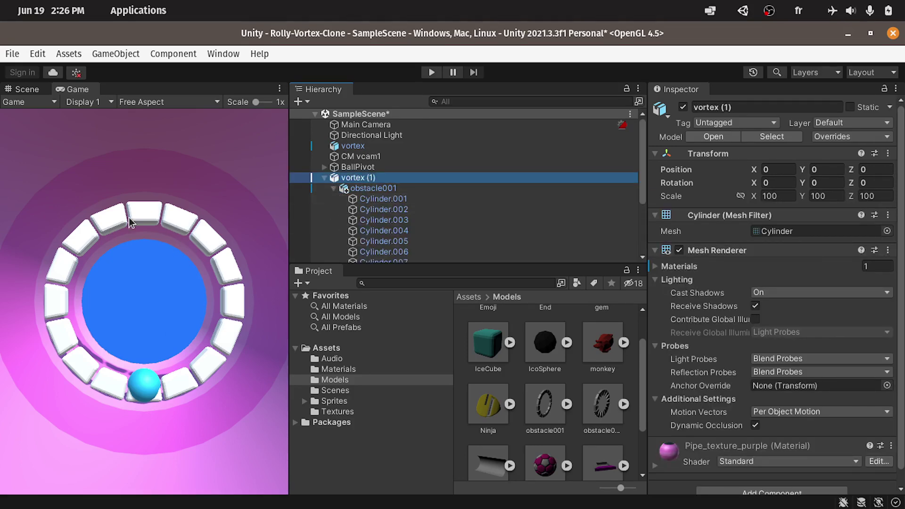
pyautogui.scroll(-2, 391, 210)
pyautogui.click(406, 160)
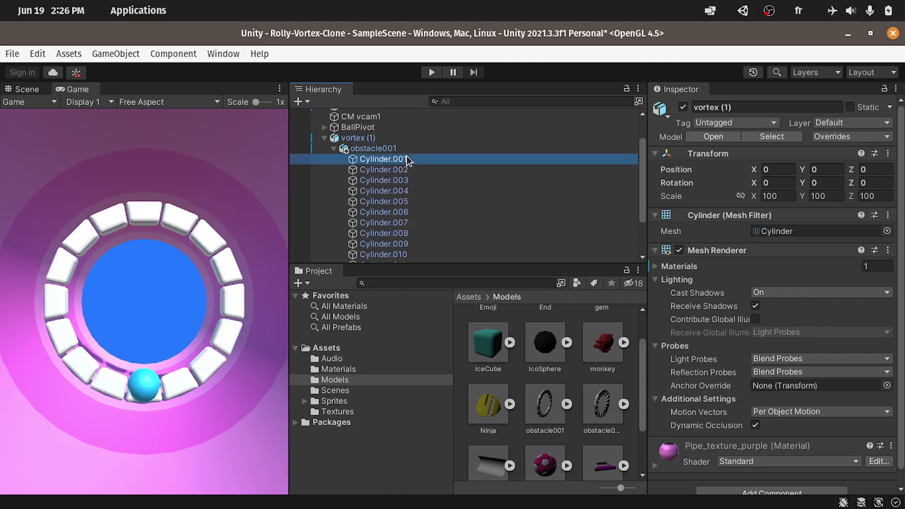
pyautogui.click(405, 170)
pyautogui.click(405, 160)
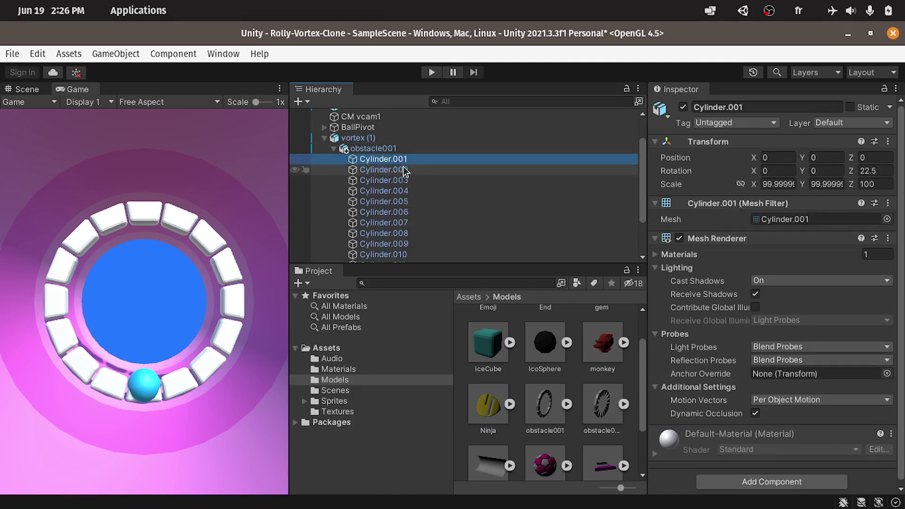
pyautogui.click(404, 170)
pyautogui.click(405, 160)
pyautogui.click(405, 170)
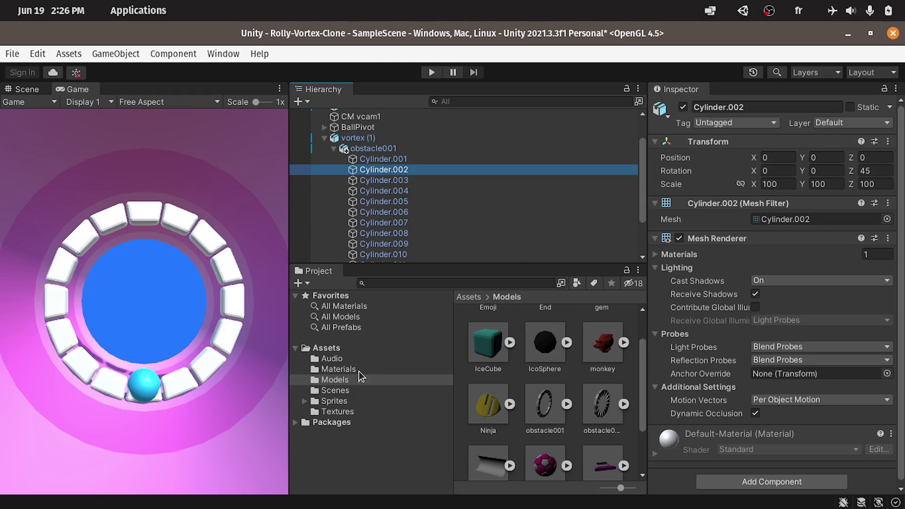
pyautogui.click(338, 369)
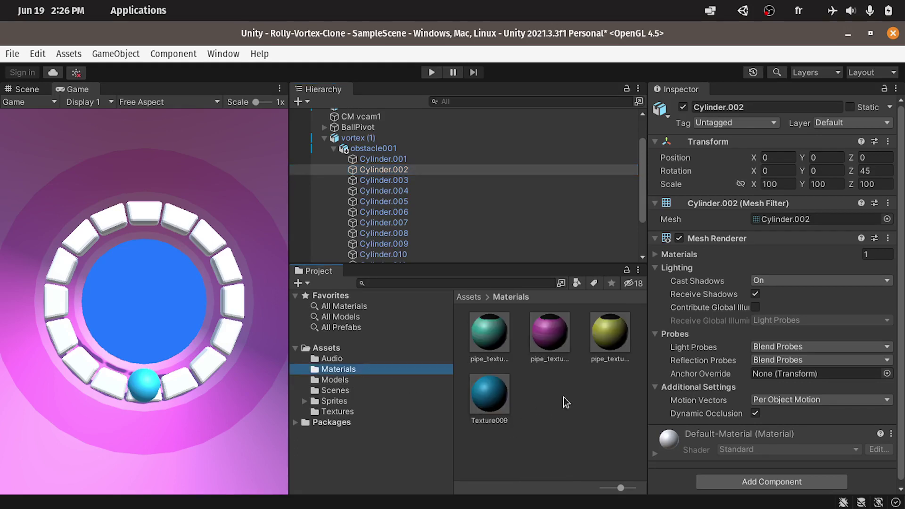
# Step: Create a material named Obstacle in Materials with a grey Albedo colour
pyautogui.rightClick(541, 398)
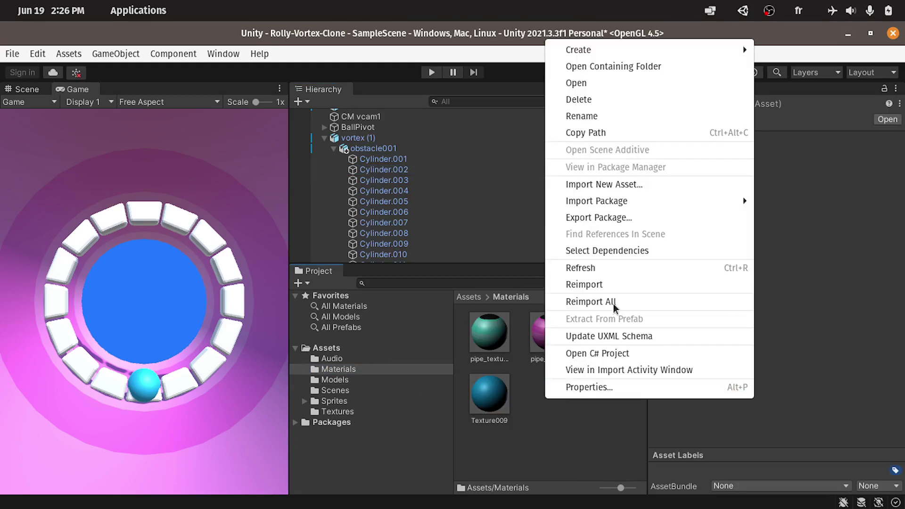
pyautogui.moveTo(652, 53)
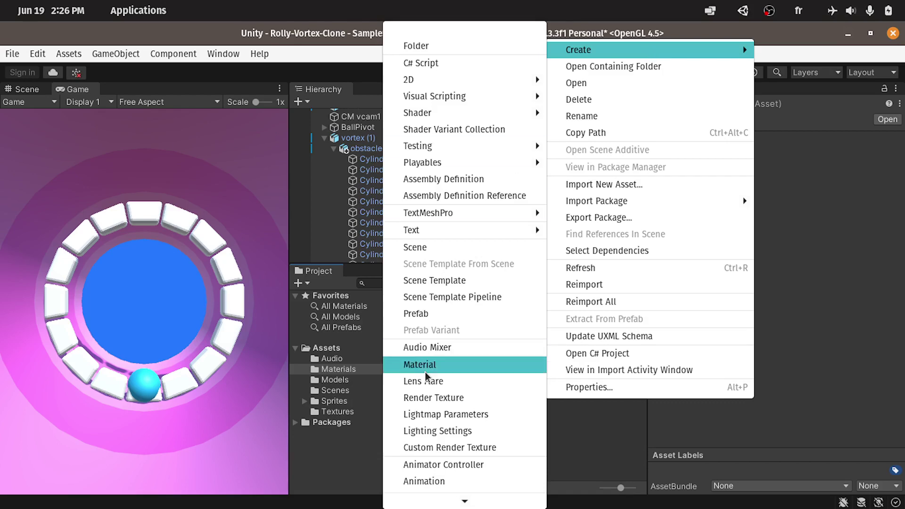
pyautogui.click(448, 368)
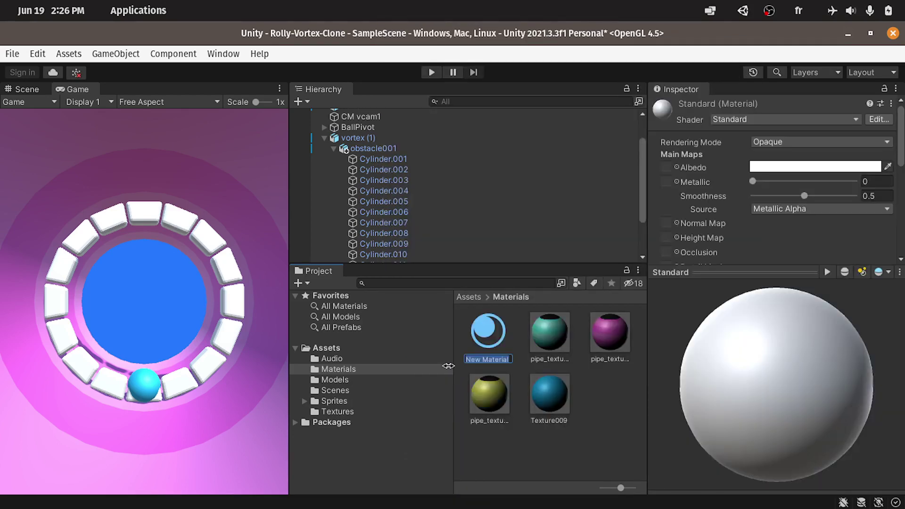
pyautogui.write('Obstacle')
pyautogui.press('Return')
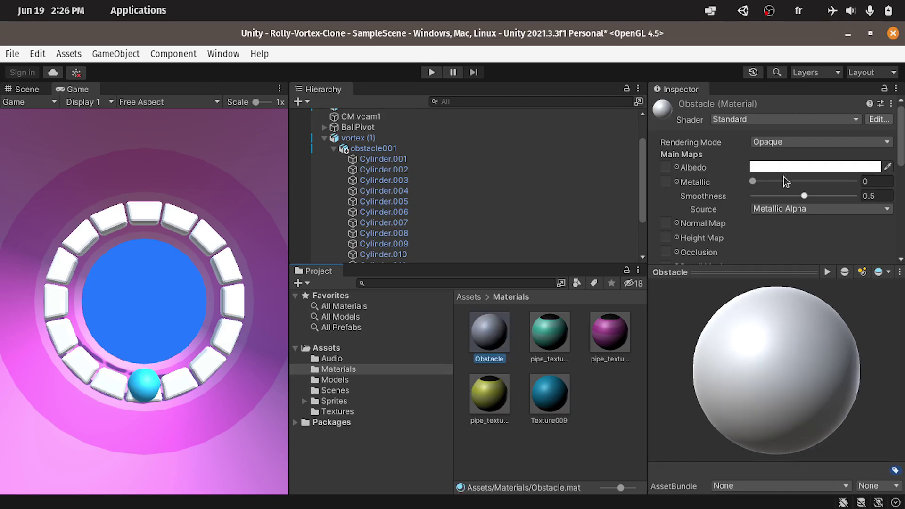
pyautogui.click(778, 166)
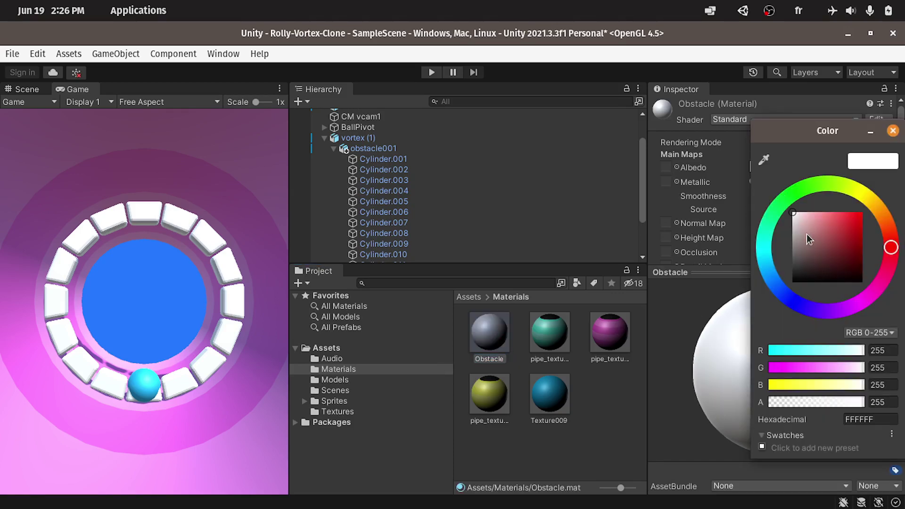
pyautogui.moveTo(807, 233); pyautogui.dragTo(759, 244)
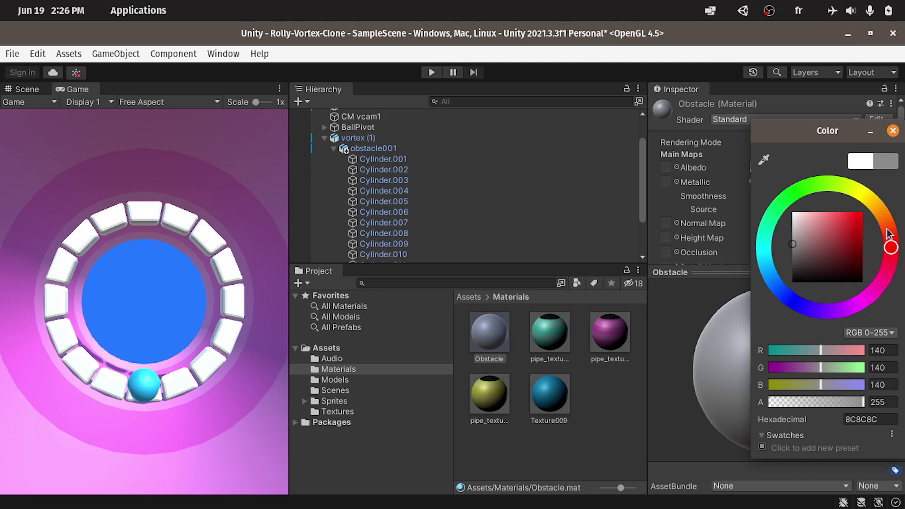
pyautogui.click(892, 131)
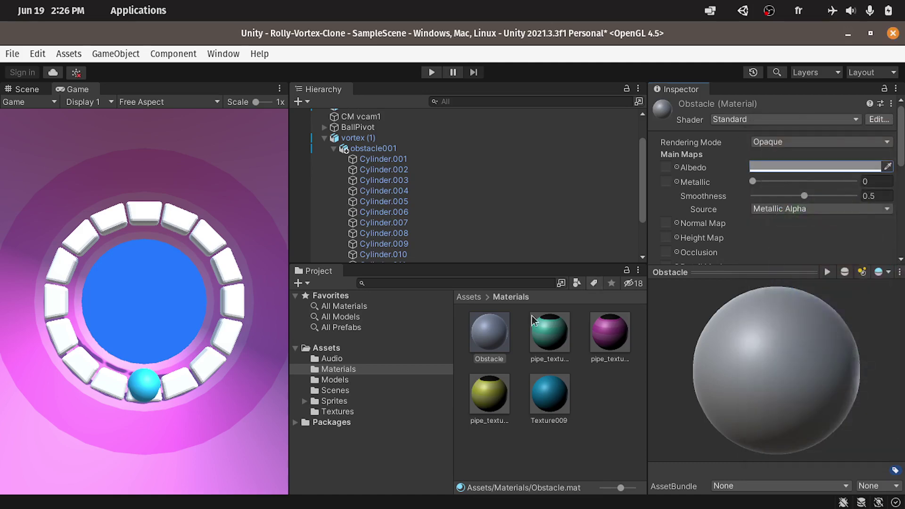
# Step: Apply the Obstacle material to all bricks Cylinder.001 through Cylinder.032
pyautogui.click(424, 160)
pyautogui.scroll(-3, 436, 223)
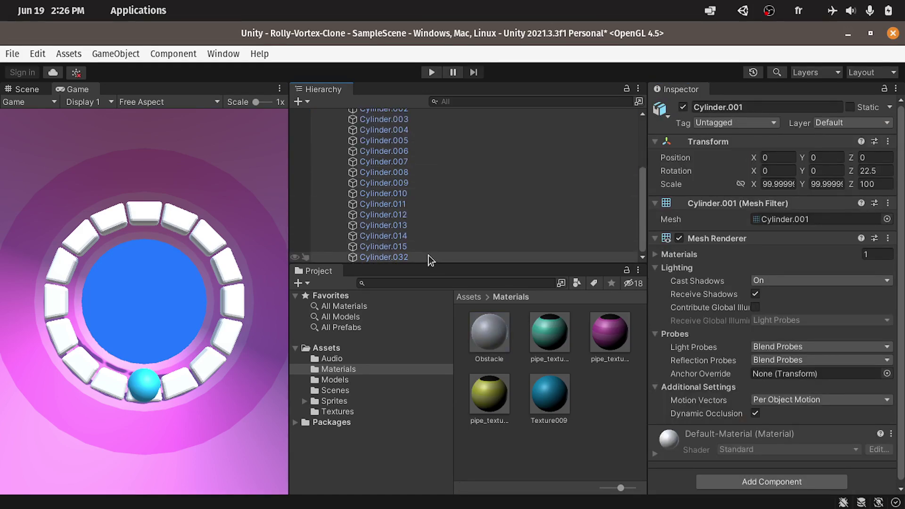
pyautogui.keyDown('shift'); pyautogui.click(428, 256); pyautogui.keyUp('shift')
pyautogui.moveTo(484, 343); pyautogui.dragTo(702, 472)
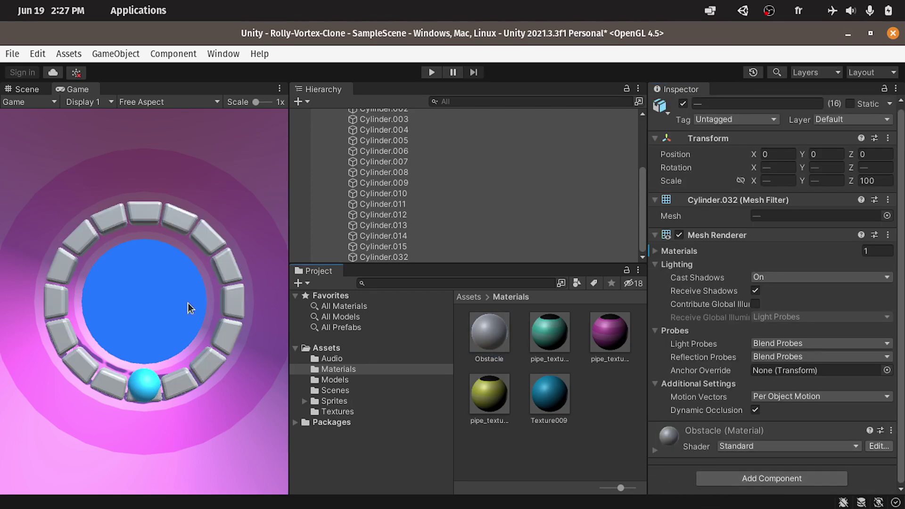
pyautogui.scroll(4, 414, 209)
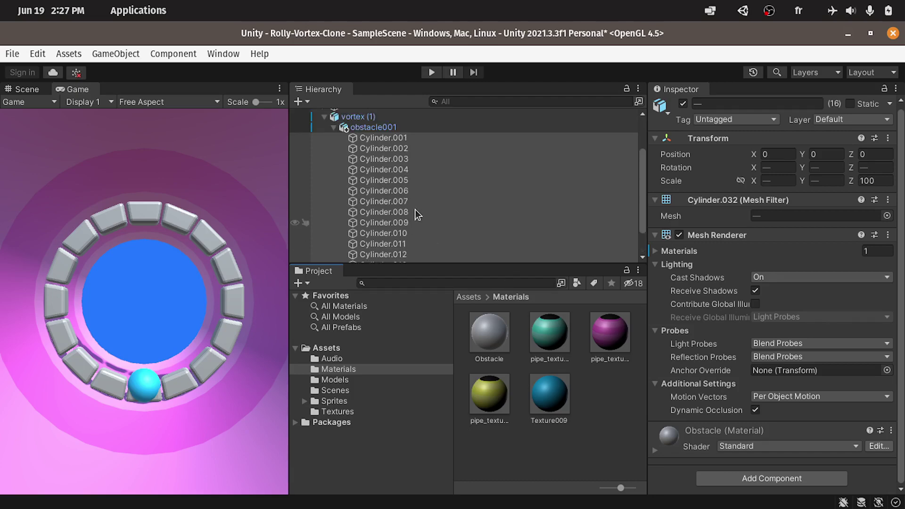
pyautogui.click(408, 168)
# Step: Deactivate bricks Cylinder.001–003 and Cylinder.010–012 in vortex (1) to open two gaps
pyautogui.click(415, 181)
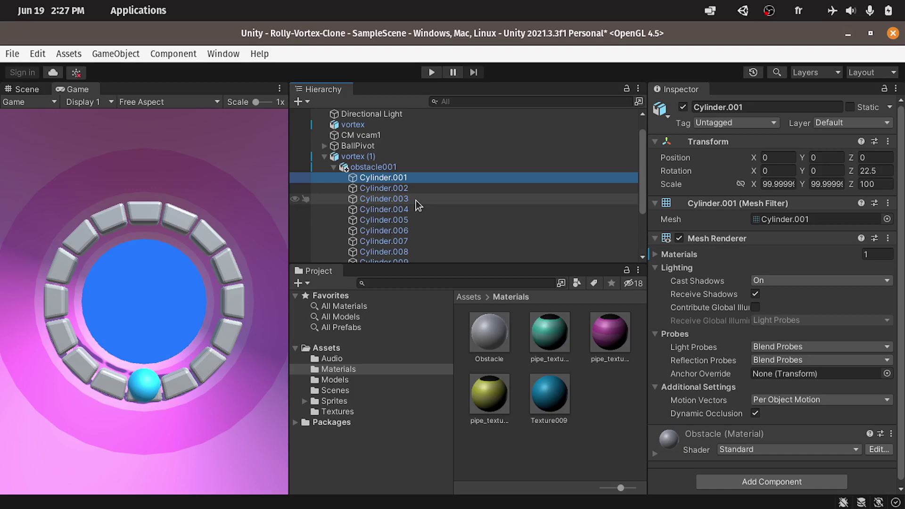
pyautogui.keyDown('shift'); pyautogui.click(414, 200); pyautogui.keyUp('shift')
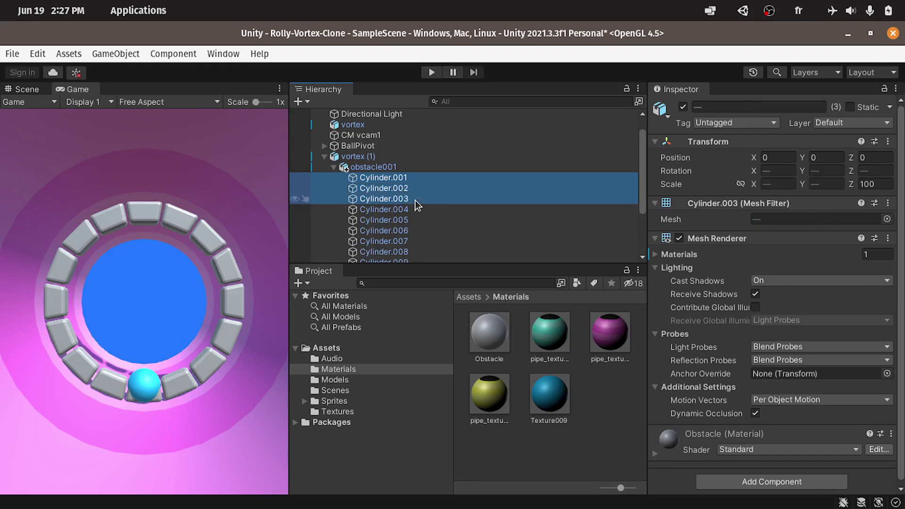
pyautogui.click(684, 110)
pyautogui.scroll(-3, 508, 189)
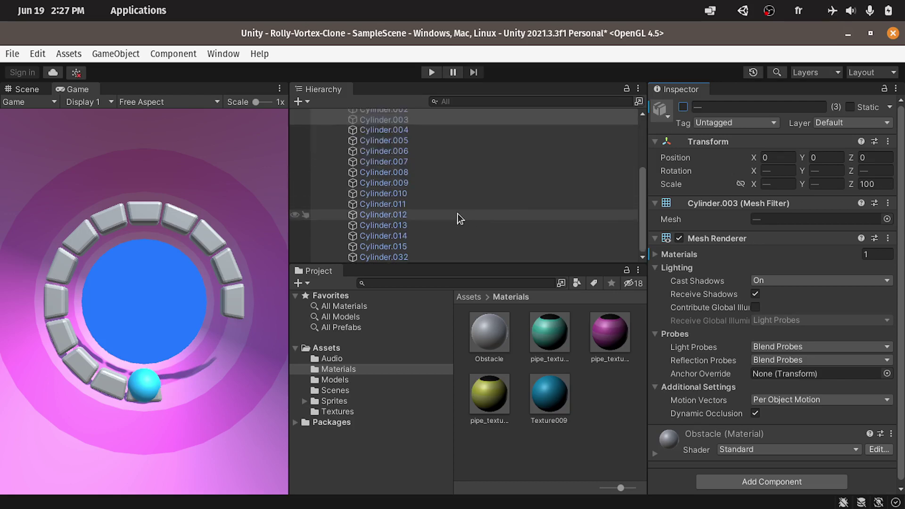
pyautogui.click(457, 214)
pyautogui.keyDown('shift'); pyautogui.click(448, 197); pyautogui.keyUp('shift')
pyautogui.click(683, 107)
pyautogui.scroll(4, 440, 226)
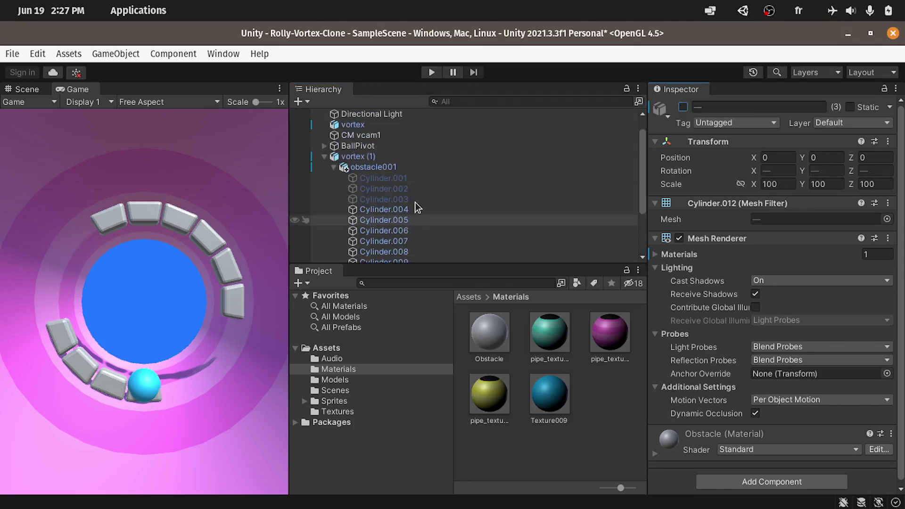
# Step: Duplicate vortex (1) as vortex (2) and deactivate vortex (1)
pyautogui.click(323, 156)
pyautogui.click(368, 182)
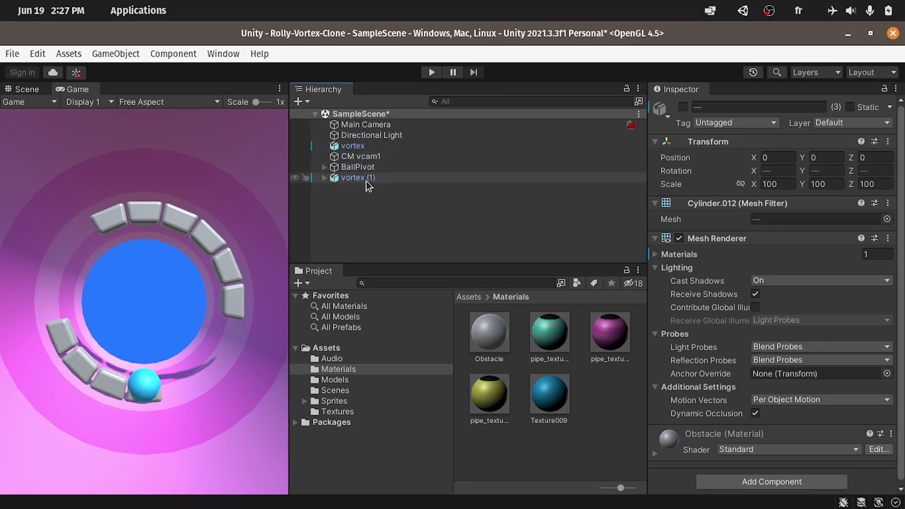
pyautogui.hotkey('ctrl', 'd')
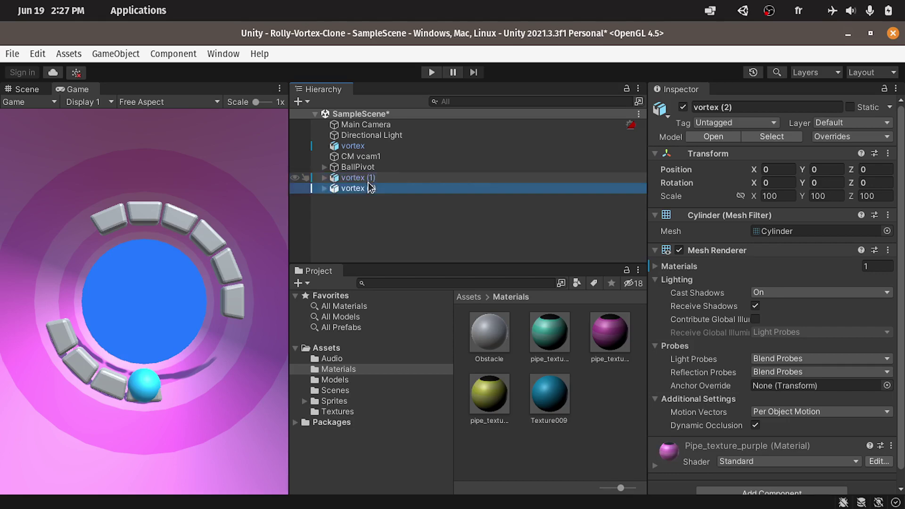
pyautogui.click(377, 181)
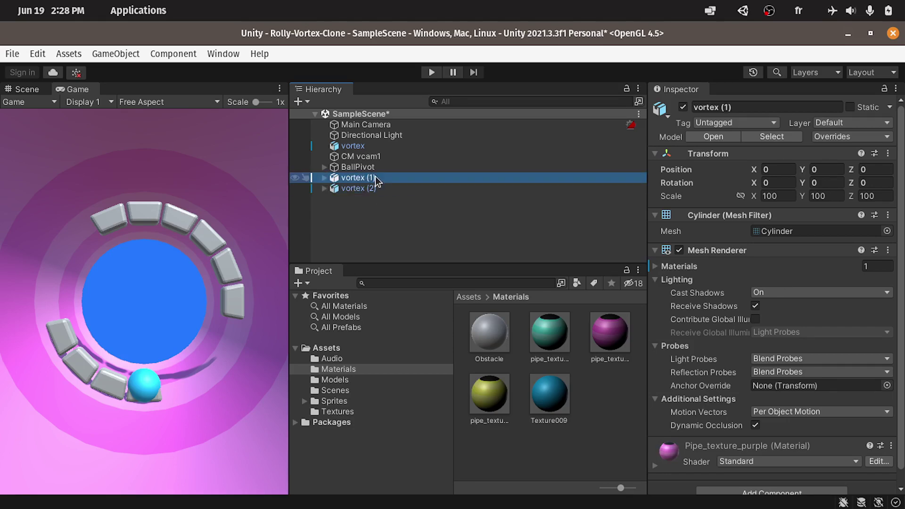
pyautogui.hotkey('alt', 'shift', 'a')
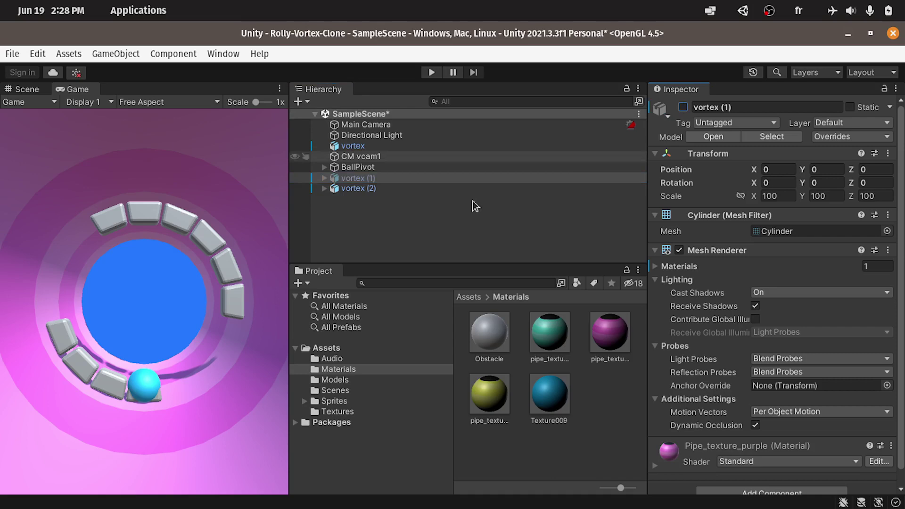
# Step: Deactivate bricks Cylinder.006 and Cylinder.007 in vortex (2)'s obstacle ring
pyautogui.click(330, 189)
pyautogui.click(324, 188)
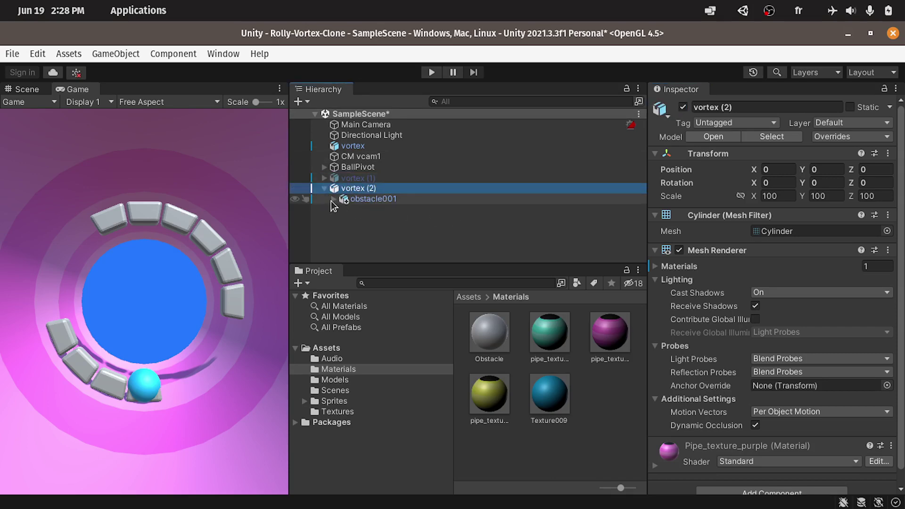
pyautogui.click(333, 199)
pyautogui.click(397, 193)
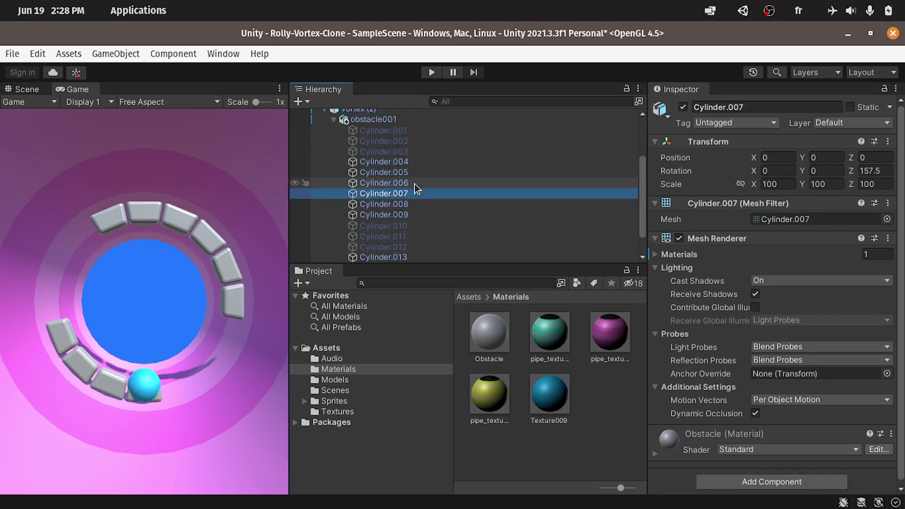
pyautogui.keyDown('ctrl'); pyautogui.click(415, 183); pyautogui.keyUp('ctrl')
pyautogui.hotkey('alt', 'shift', 'a')
pyautogui.scroll(-2, 397, 216)
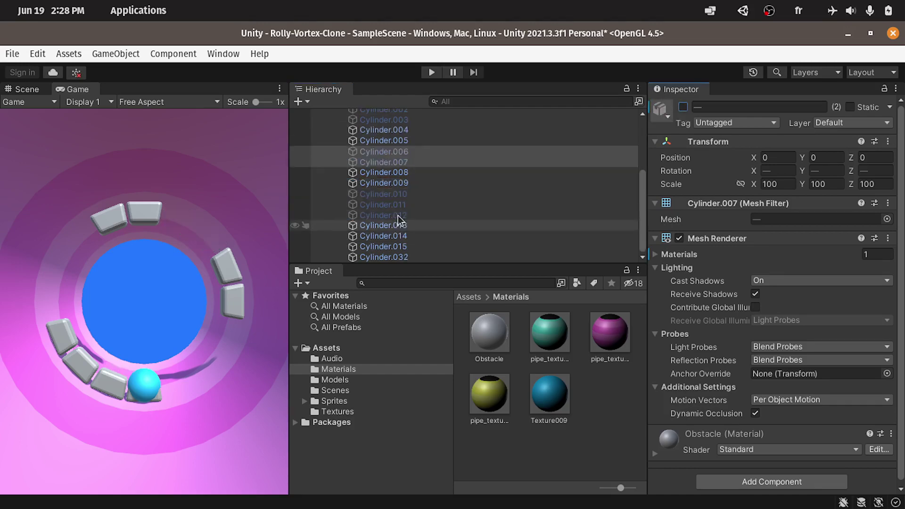
pyautogui.scroll(6, 398, 216)
pyautogui.click(358, 188)
pyautogui.click(324, 188)
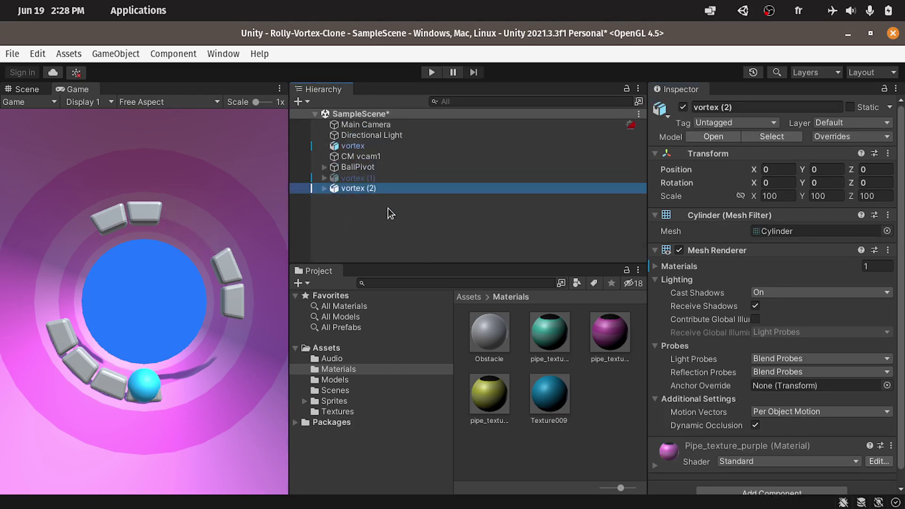
# Step: Duplicate vortex (2) as vortex (3) and deactivate vortex (2)
pyautogui.hotkey('ctrl', 'd')
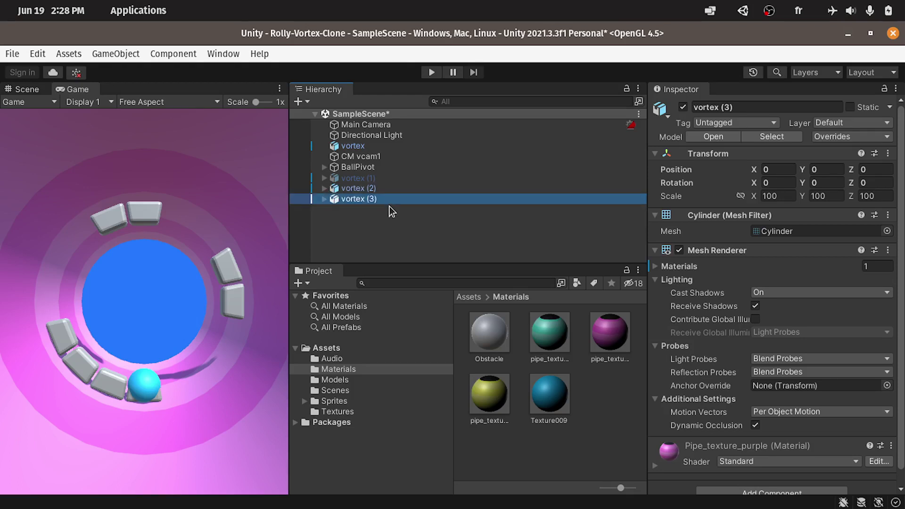
pyautogui.click(448, 187)
pyautogui.click(682, 107)
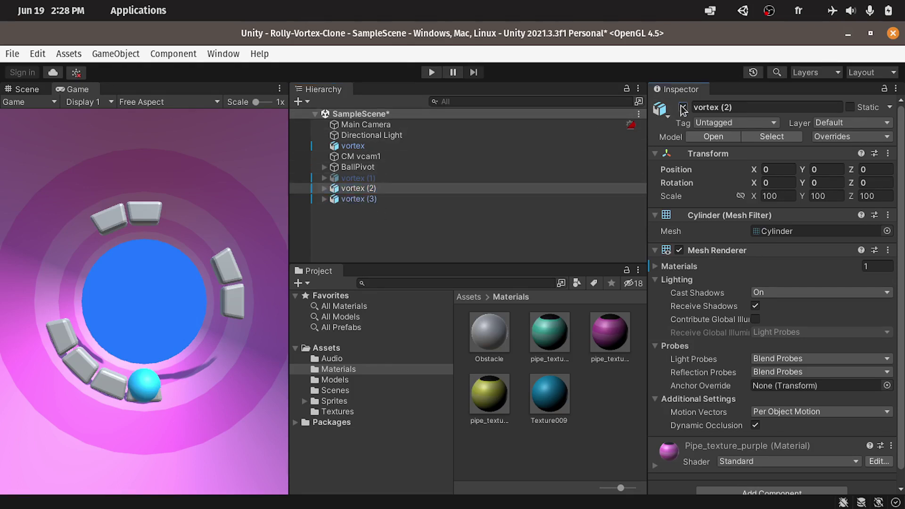
# Step: In vortex (3), reactivate Cylinder.011 and .012 and deactivate Cylinder.014 and .015
pyautogui.click(324, 199)
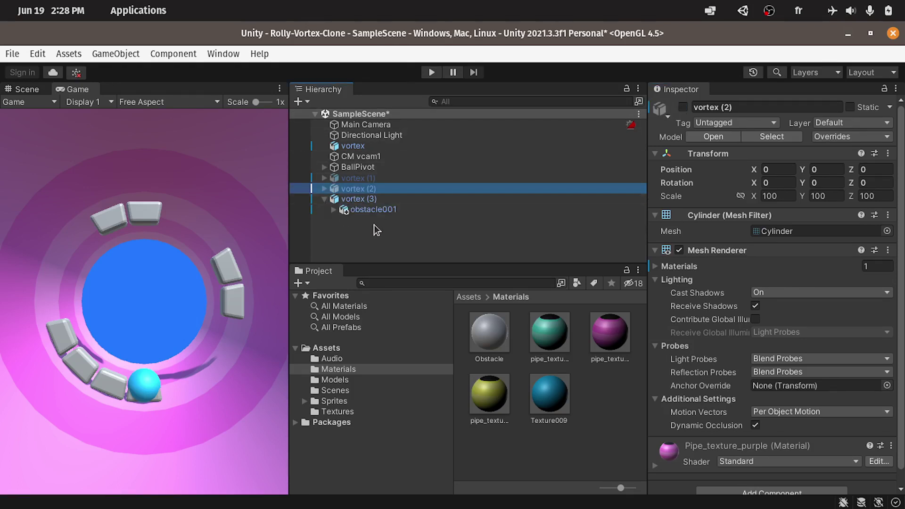
pyautogui.click(333, 209)
pyautogui.scroll(-3, 416, 243)
pyautogui.click(408, 204)
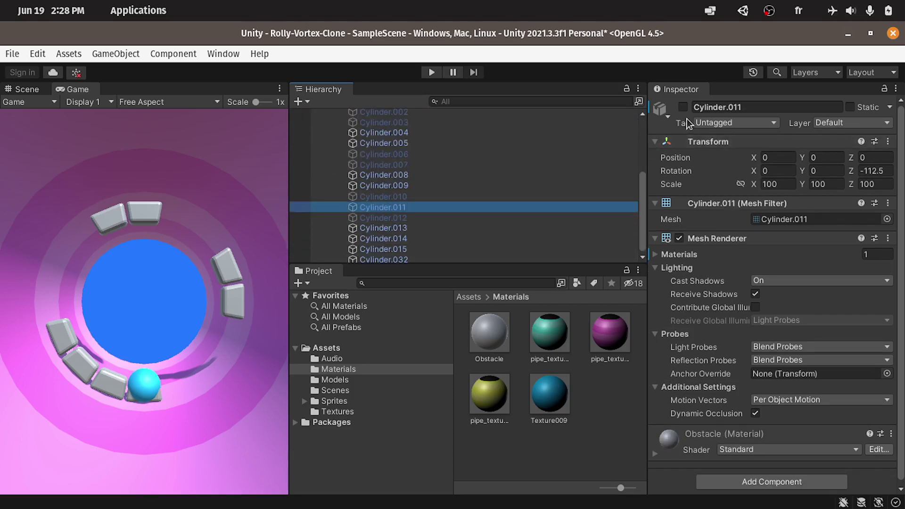
pyautogui.click(683, 107)
pyautogui.click(437, 236)
pyautogui.hotkey('shift', 'Down')
pyautogui.hotkey('alt', 'shift', 'a')
pyautogui.click(435, 215)
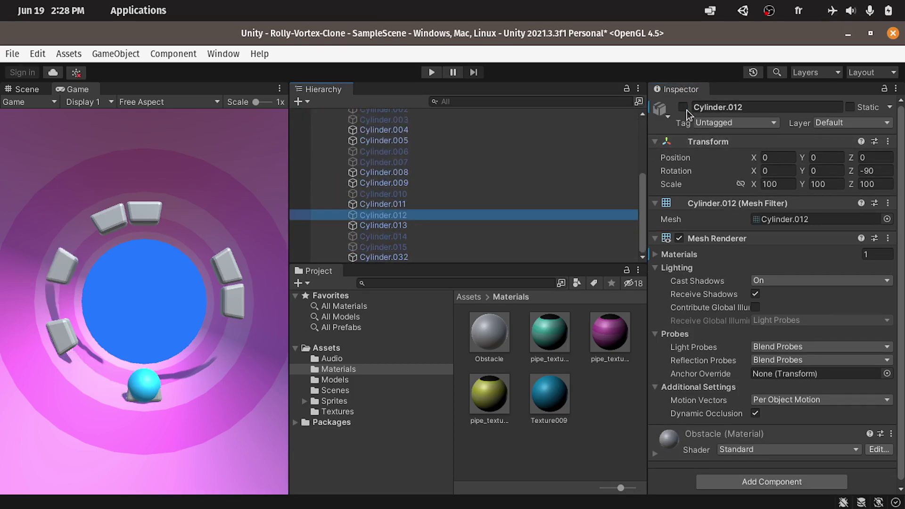
pyautogui.hotkey('alt', 'shift', 'a')
pyautogui.scroll(3, 435, 216)
# Step: Reactivate Cylinder.001 and Cylinder.002 in vortex (3), then collapse and select vortex (3)
pyautogui.click(424, 188)
pyautogui.hotkey('alt', 'shift', 'a')
pyautogui.press('Up')
pyautogui.hotkey('alt', 'shift', 'a')
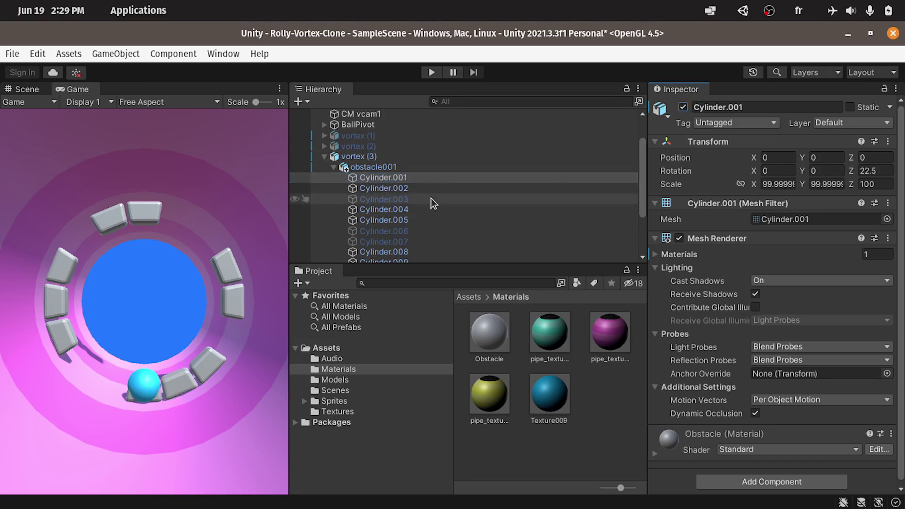
pyautogui.scroll(2, 431, 198)
pyautogui.click(326, 197)
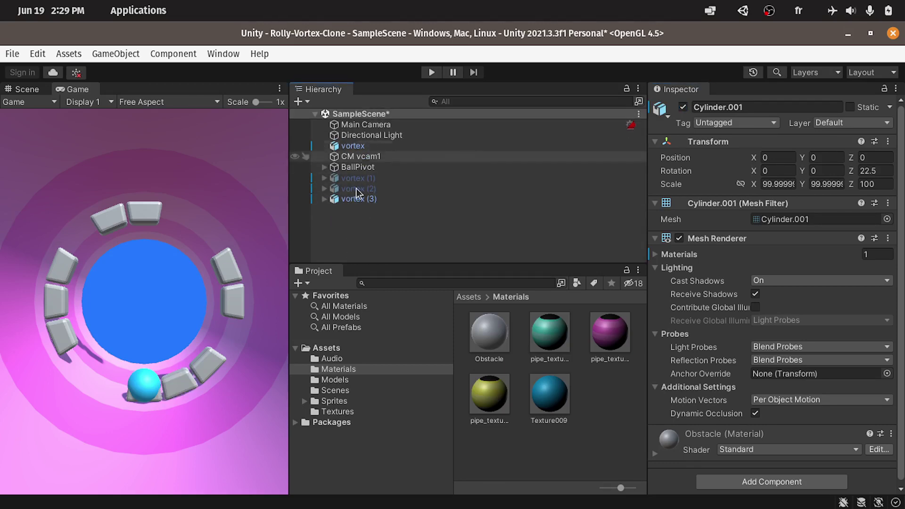
pyautogui.click(375, 201)
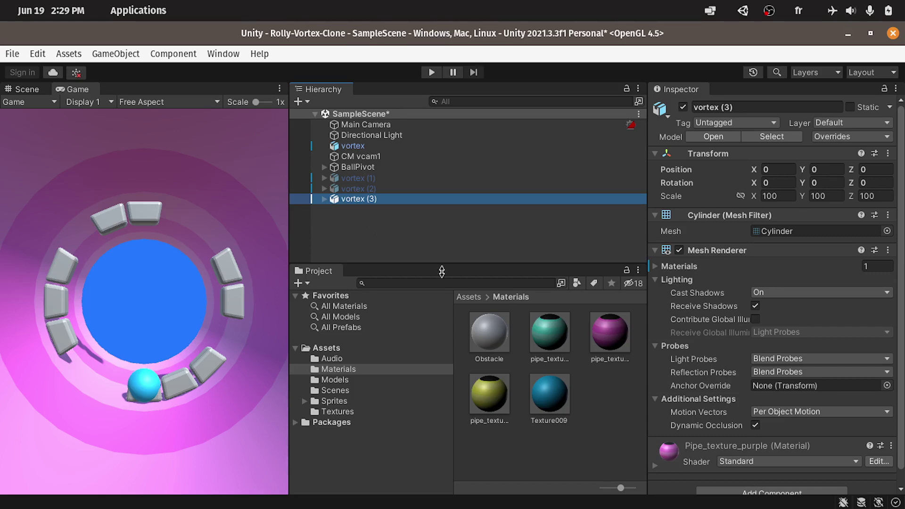
# Step: Create an empty object named TileManager and attach the TileManager script to it
pyautogui.click(359, 351)
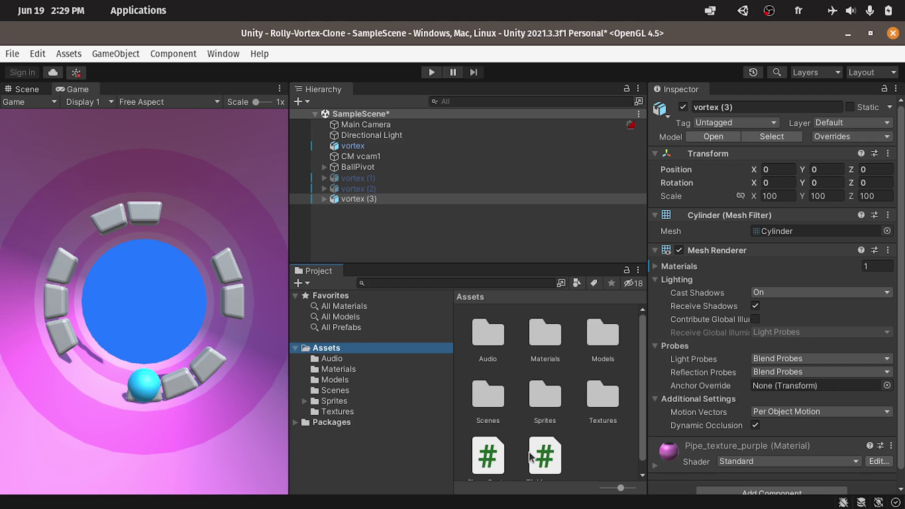
pyautogui.scroll(-1, 525, 424)
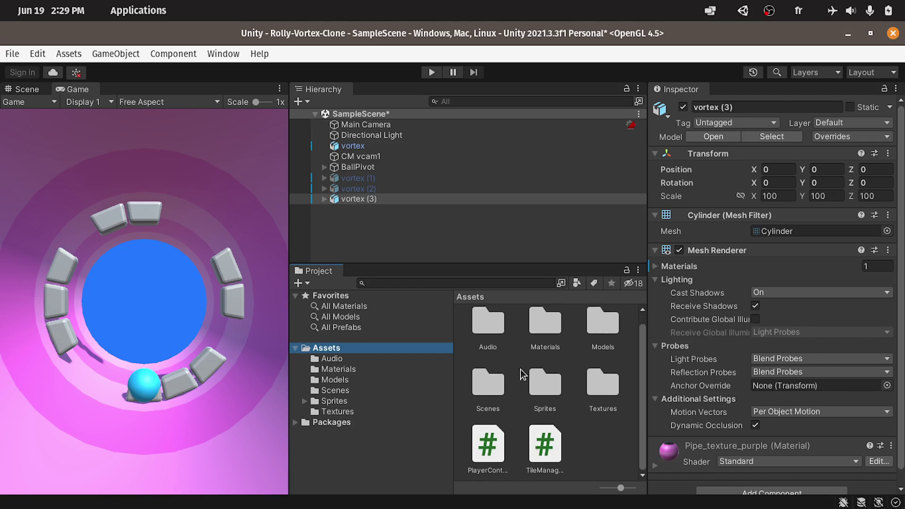
pyautogui.click(380, 233)
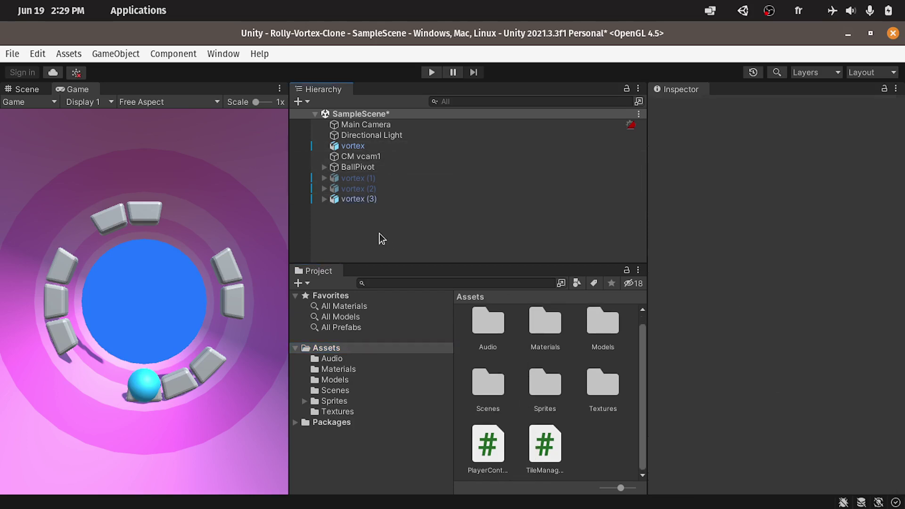
pyautogui.rightClick(349, 229)
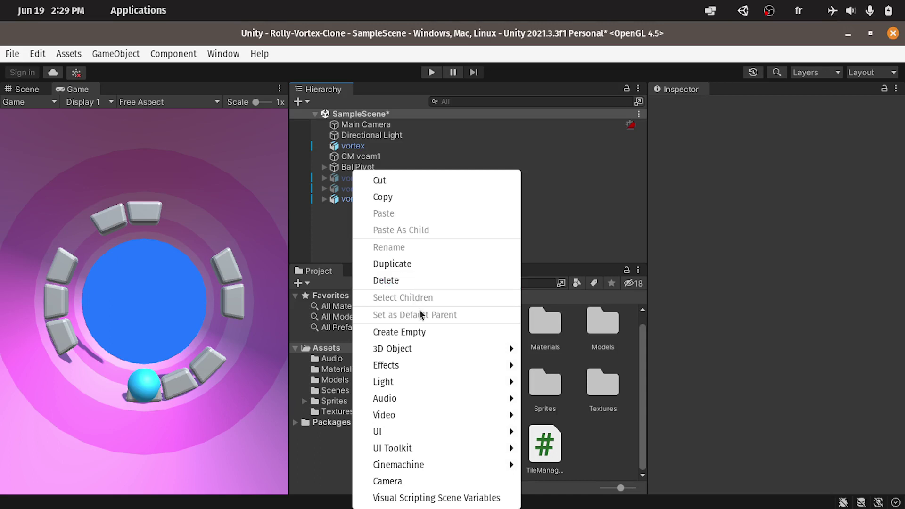
pyautogui.click(426, 331)
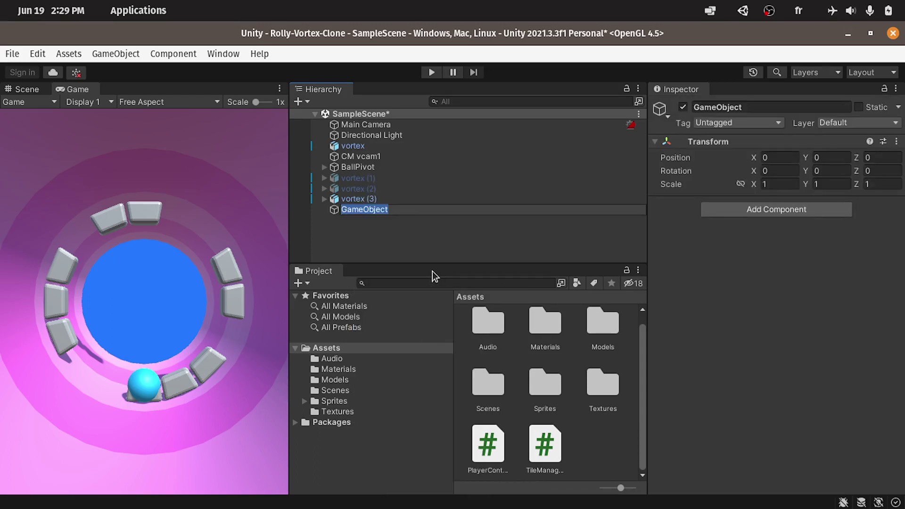
pyautogui.write('Tim')
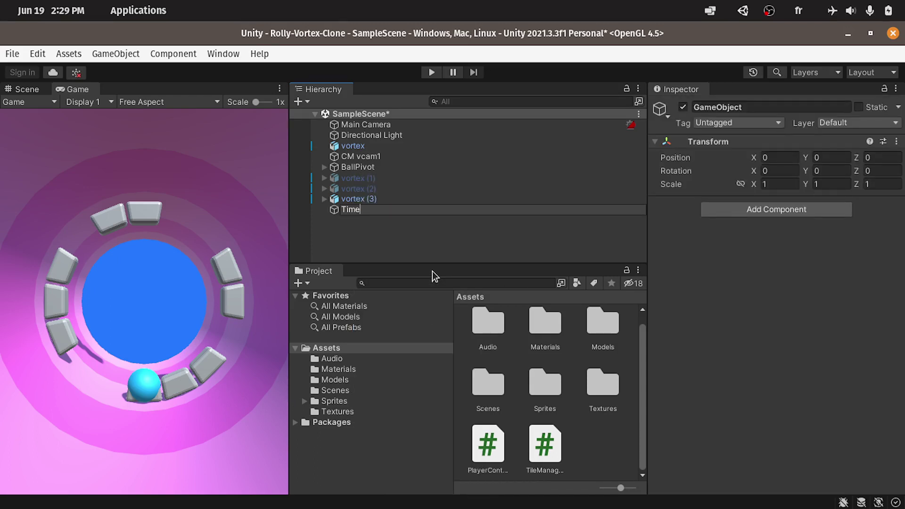
pyautogui.press('BackSpace')
pyautogui.write('leManager')
pyautogui.press('Return')
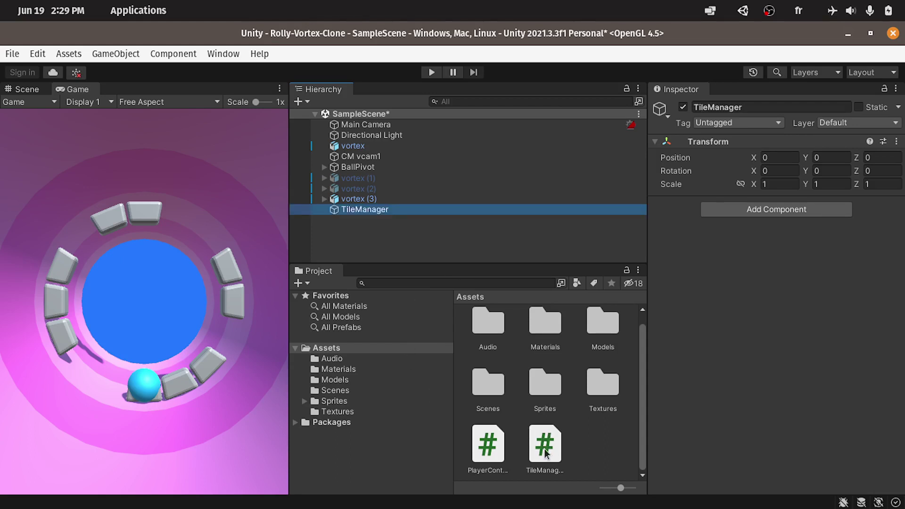
pyautogui.moveTo(539, 445); pyautogui.dragTo(753, 267)
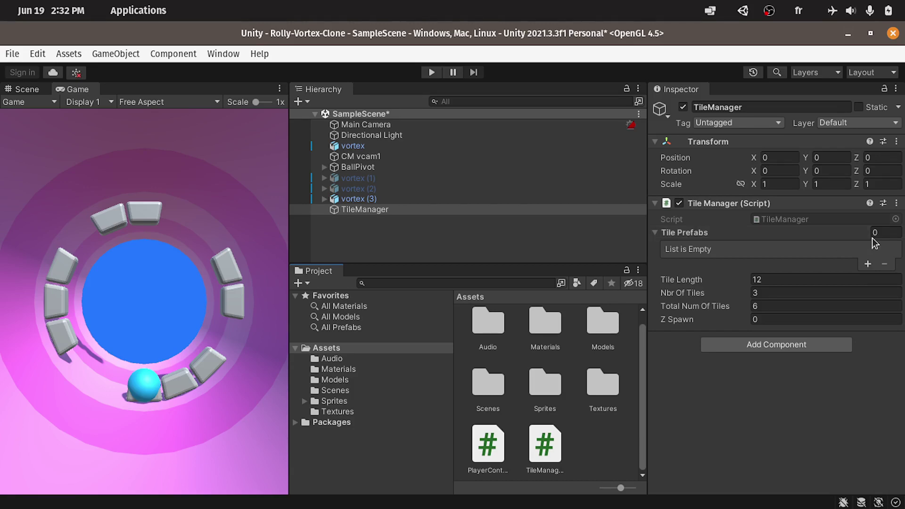
# Step: Set TileManager's Tile Prefabs size to 4, creating empty Element 0–3 slots
pyautogui.click(887, 233)
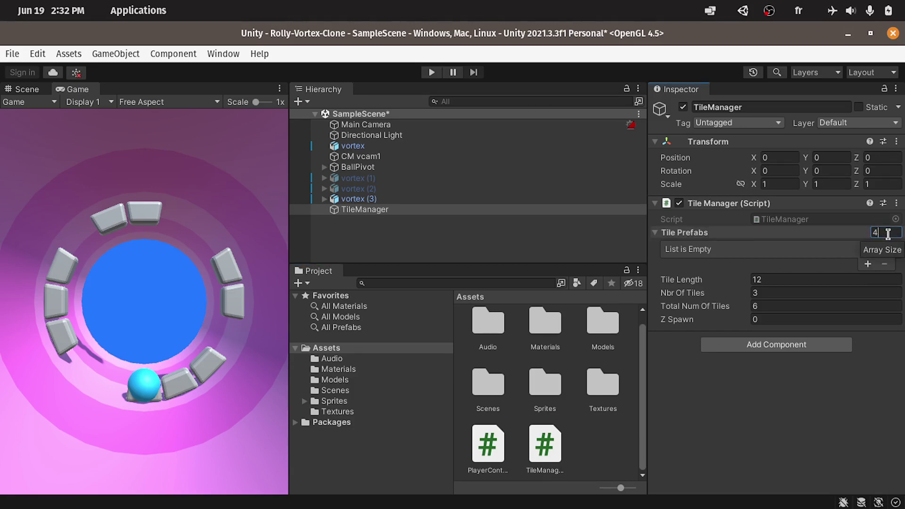
pyautogui.write('4')
pyautogui.press('Return')
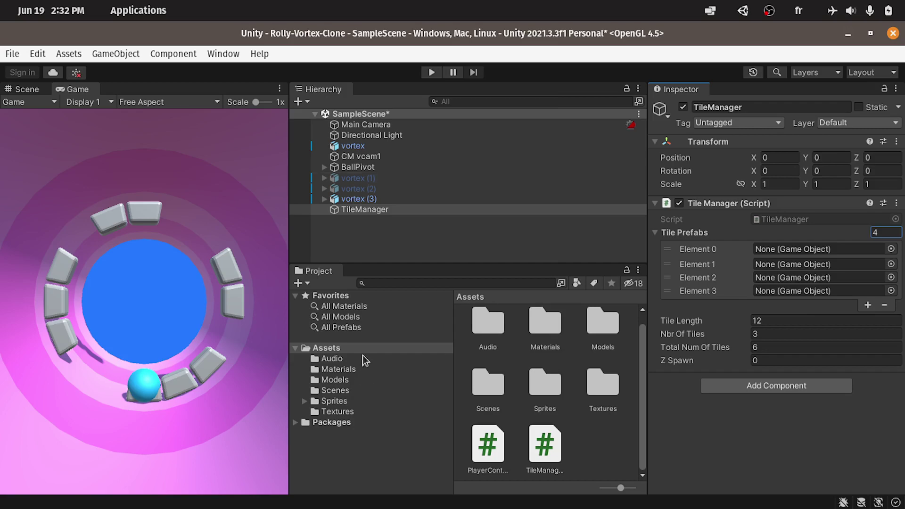
# Step: Create a Prefabs folder under Assets and drag the vortex object into it
pyautogui.click(338, 349)
pyautogui.rightClick(338, 350)
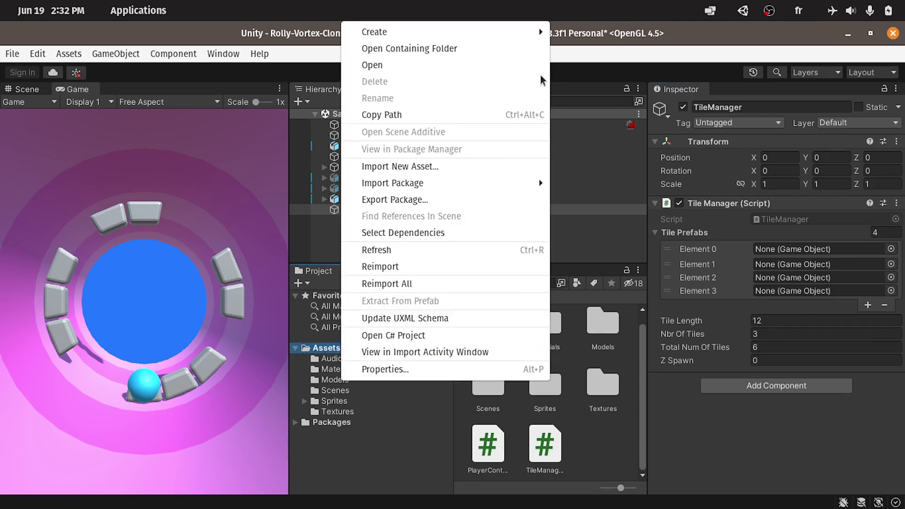
pyautogui.moveTo(538, 34)
pyautogui.click(605, 46)
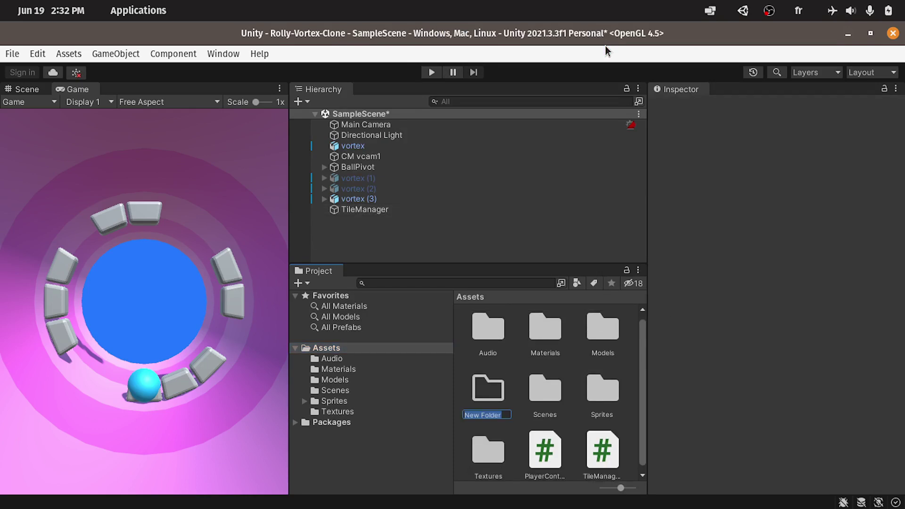
pyautogui.write('Pr')
pyautogui.write('efabs')
pyautogui.press('Return')
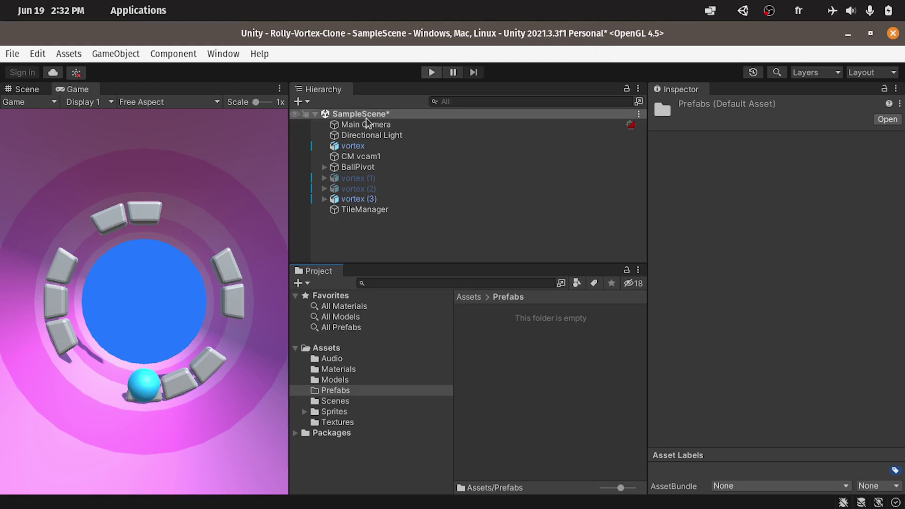
pyautogui.moveTo(366, 145); pyautogui.dragTo(557, 387)
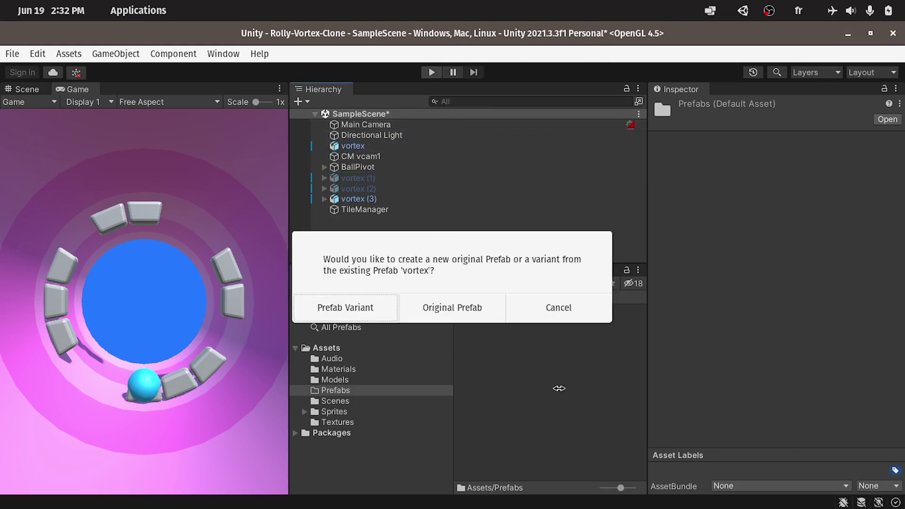
# Step: Save vortex as an Original Prefab, delete it from the scene, and assign it to Element 0
pyautogui.click(453, 312)
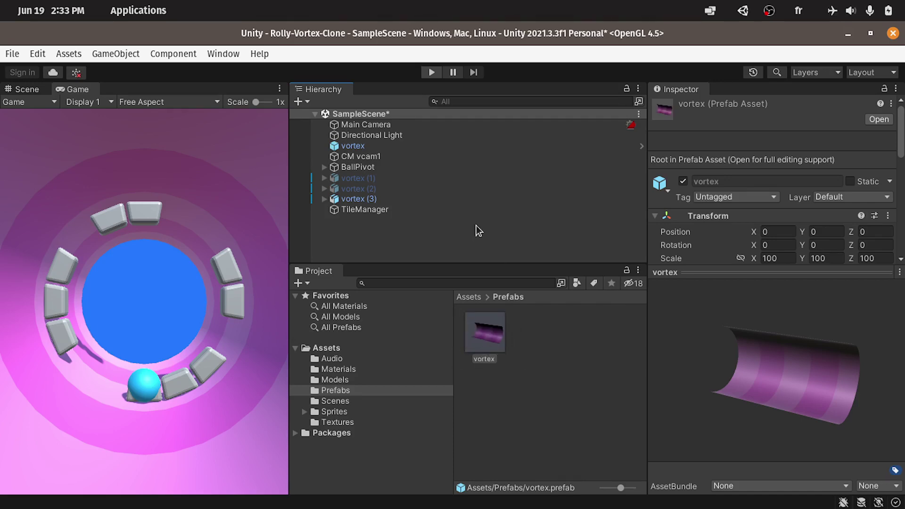
pyautogui.click(360, 145)
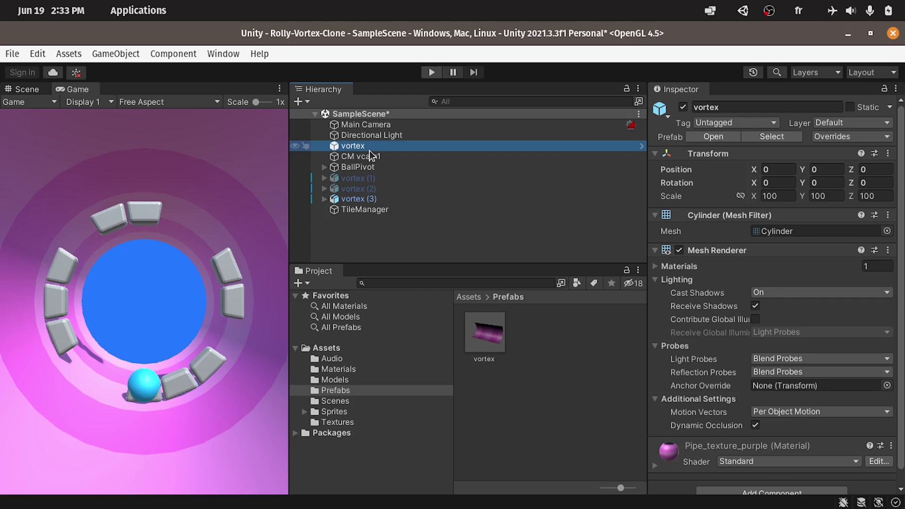
pyautogui.press('Delete')
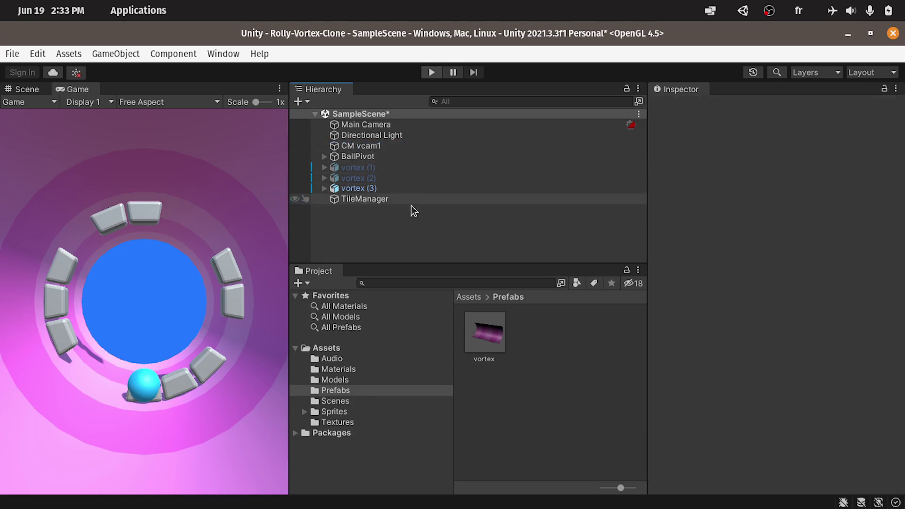
pyautogui.click(395, 198)
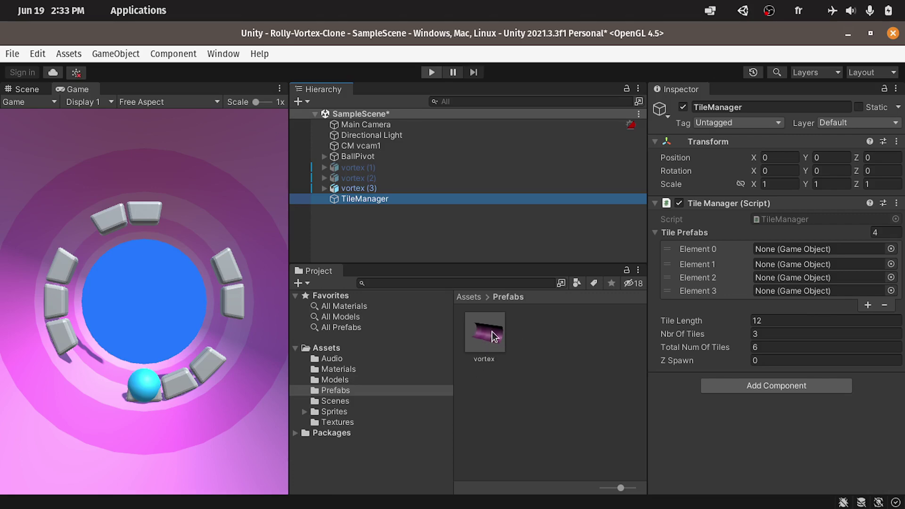
pyautogui.moveTo(494, 336); pyautogui.dragTo(782, 244)
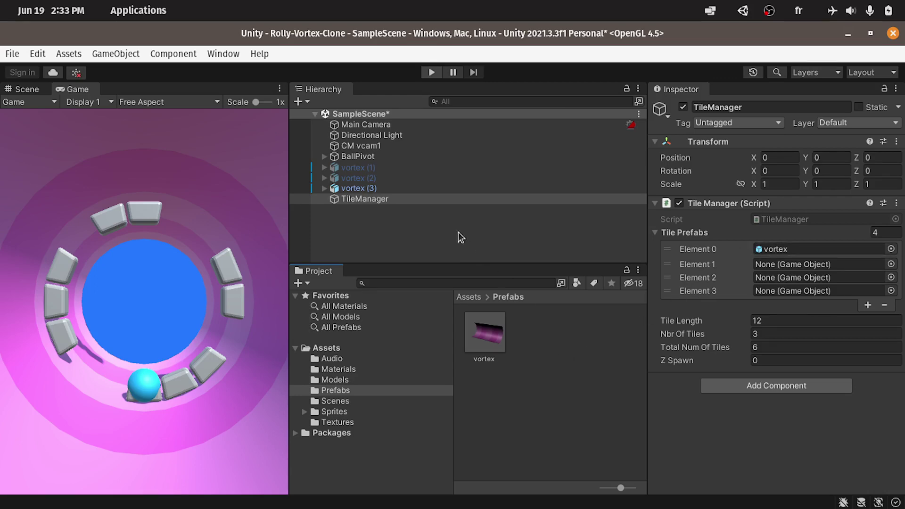
# Step: Enable vortex (1) and save it as an original prefab in Assets/Prefabs
pyautogui.click(400, 168)
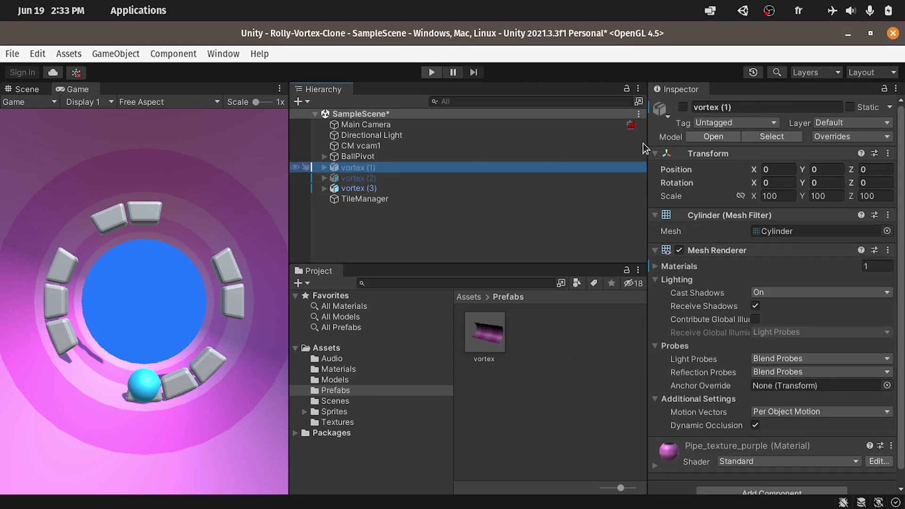
pyautogui.click(683, 107)
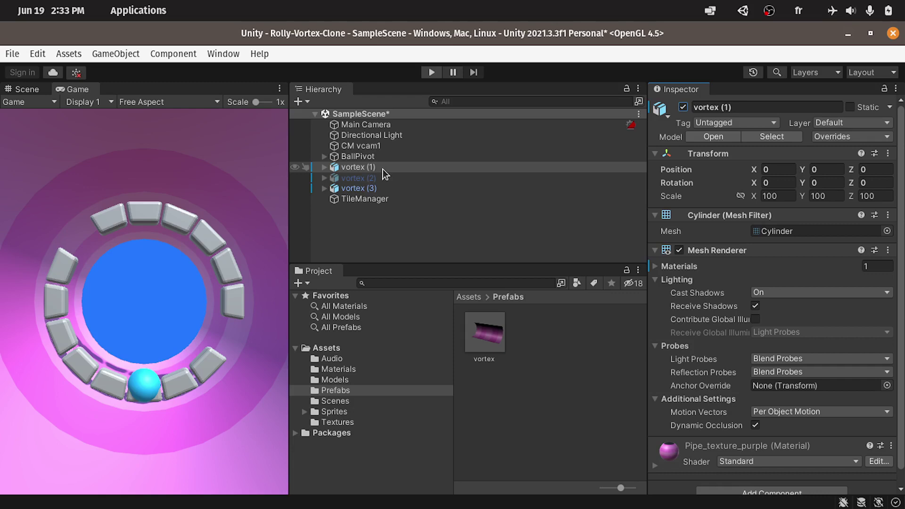
pyautogui.moveTo(389, 167); pyautogui.dragTo(583, 415)
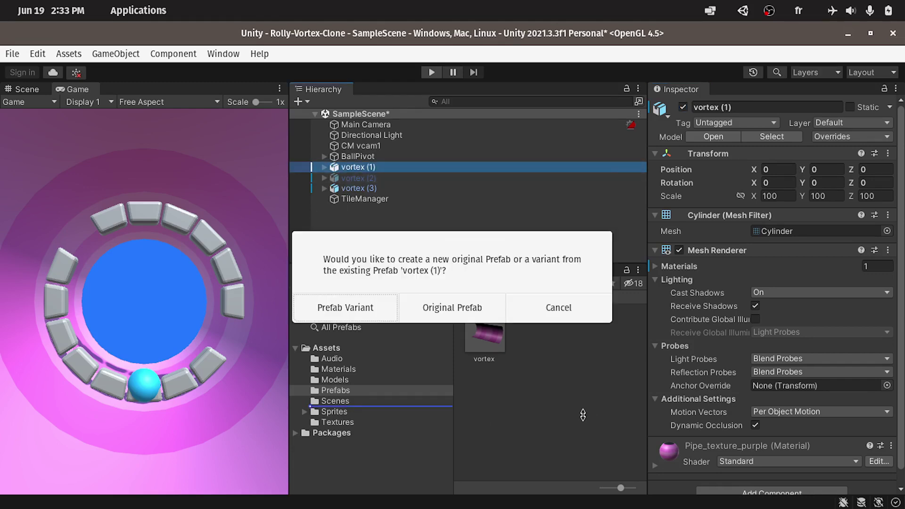
pyautogui.click(451, 307)
pyautogui.click(527, 178)
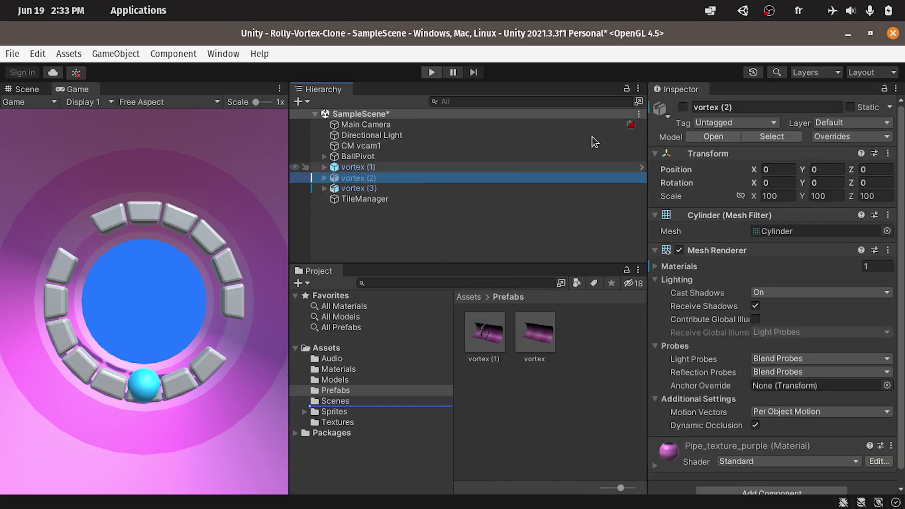
# Step: Save vortex (3) and vortex (2) as original prefabs in the Prefabs folder too
pyautogui.moveTo(355, 188); pyautogui.dragTo(359, 190)
pyautogui.moveTo(482, 411); pyautogui.dragTo(481, 412)
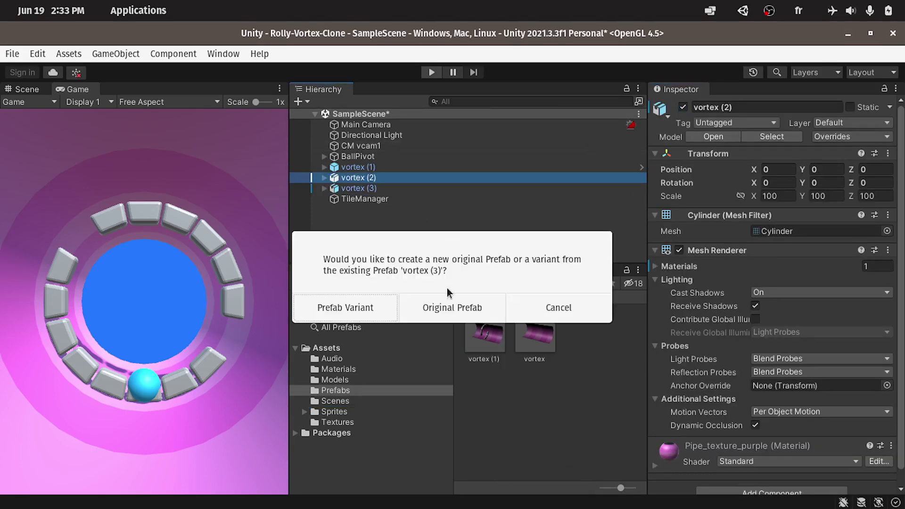
pyautogui.click(451, 307)
pyautogui.moveTo(600, 428); pyautogui.dragTo(599, 427)
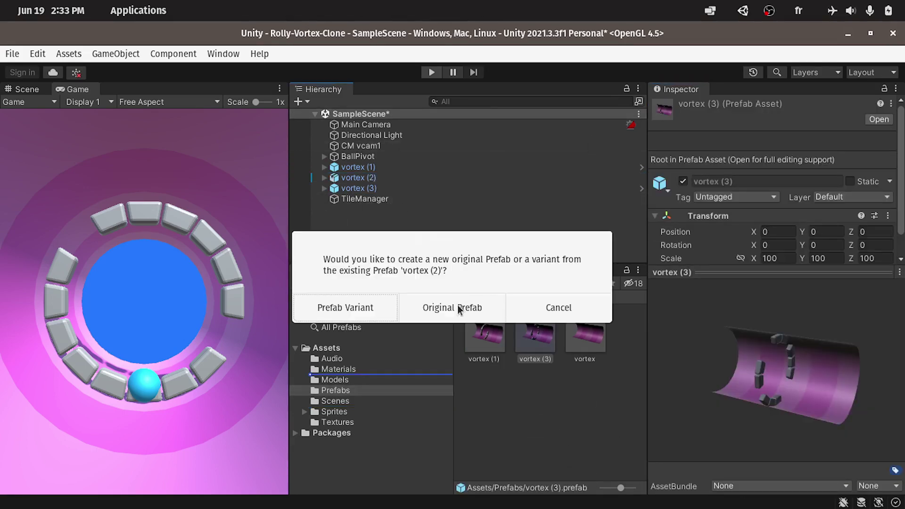
pyautogui.click(453, 307)
pyautogui.click(388, 203)
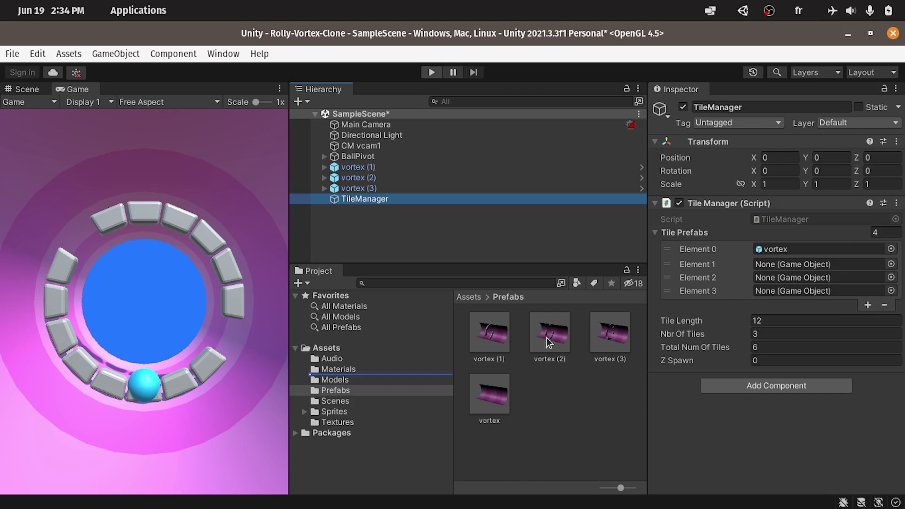
# Step: Assign the vortex (1), (2) and (3) prefabs to Tile Prefabs Elements 1–3
pyautogui.moveTo(494, 341); pyautogui.dragTo(769, 264)
pyautogui.moveTo(556, 341); pyautogui.dragTo(801, 276)
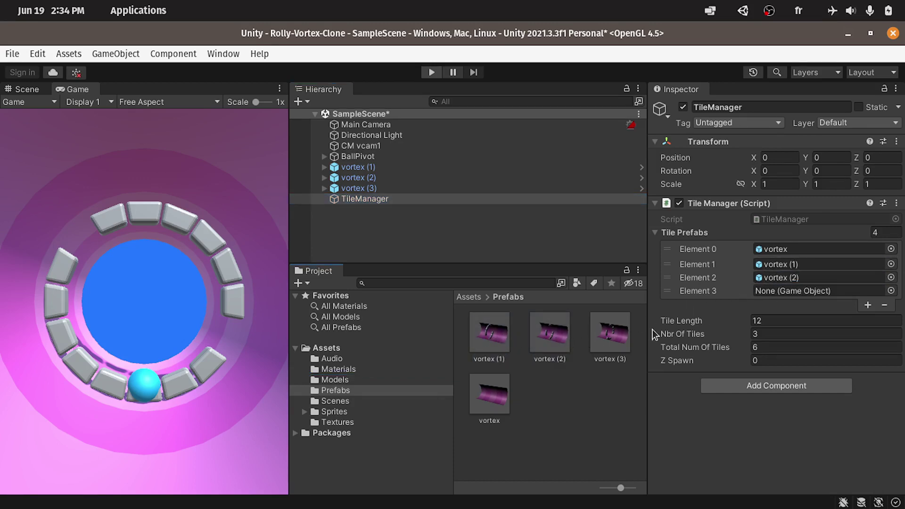
pyautogui.moveTo(612, 341); pyautogui.dragTo(808, 292)
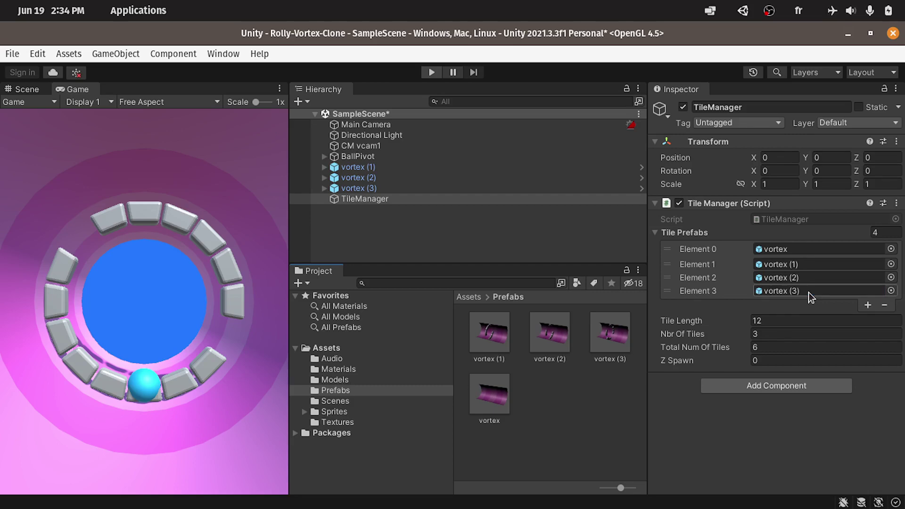
# Step: Keep Tile Length at 12, set Nbr Of Tiles to 3, Total Num Of Tiles to 4, and check Z Spawn
pyautogui.click(787, 324)
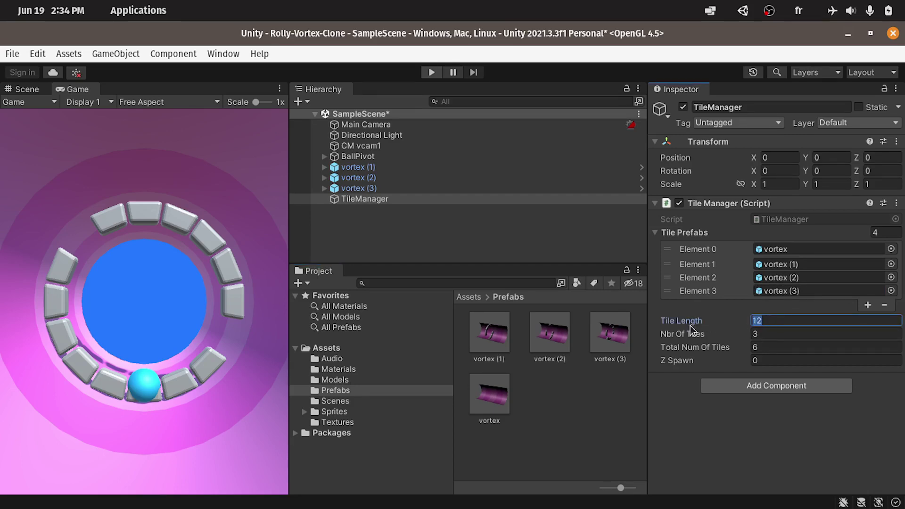
pyautogui.press('Right')
pyautogui.click(799, 334)
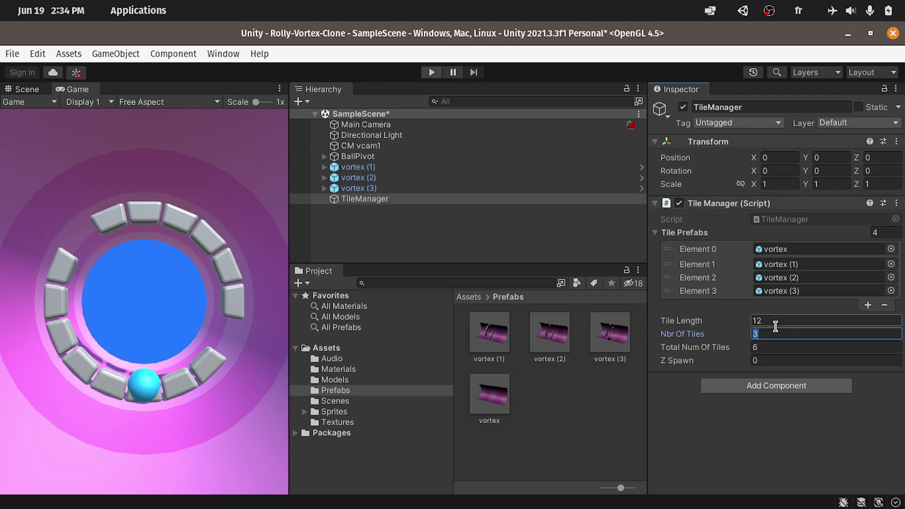
pyautogui.write('4')
pyautogui.press('Return')
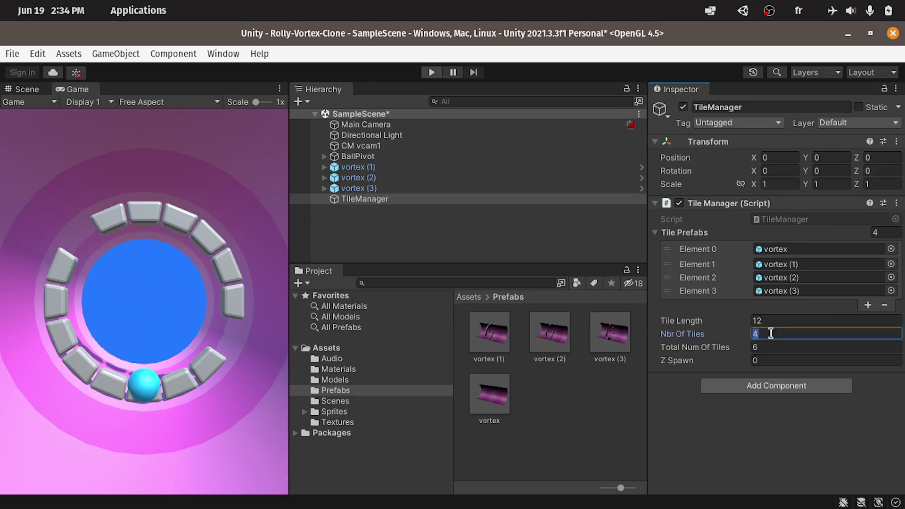
pyautogui.write('3')
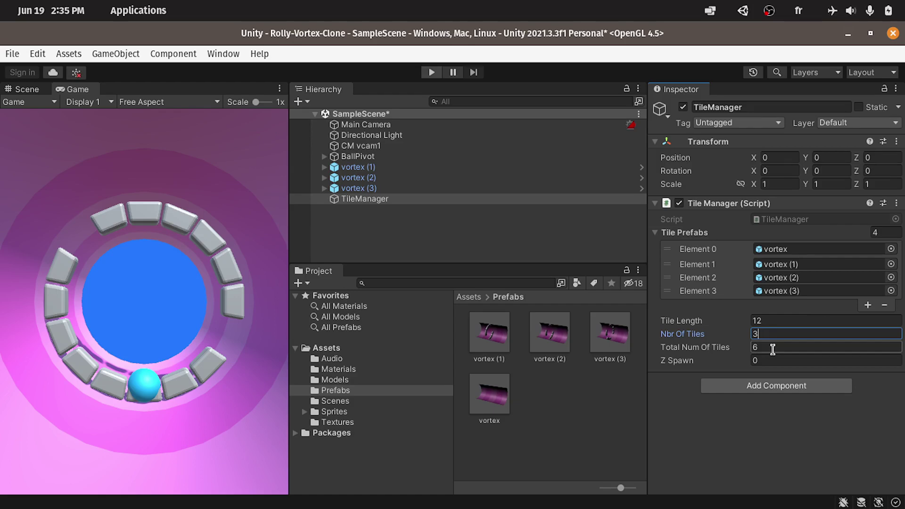
pyautogui.click(772, 347)
pyautogui.write('4')
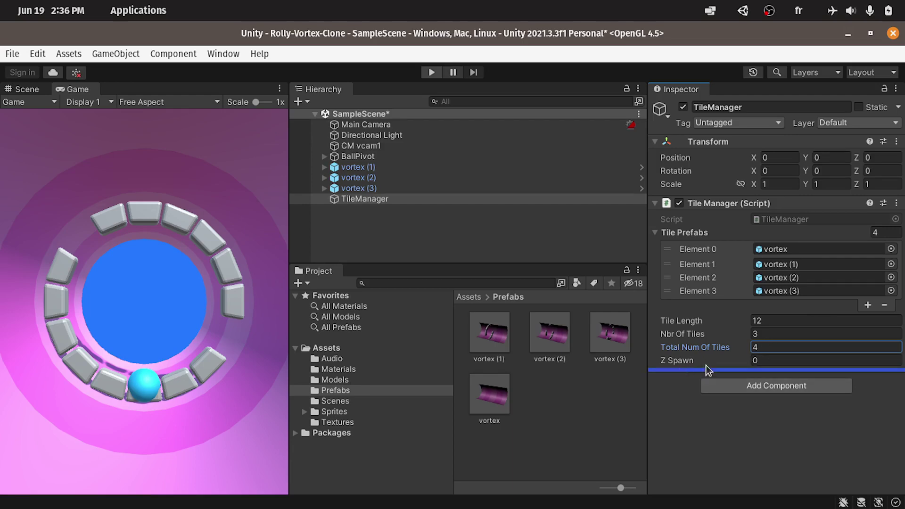
pyautogui.click(814, 361)
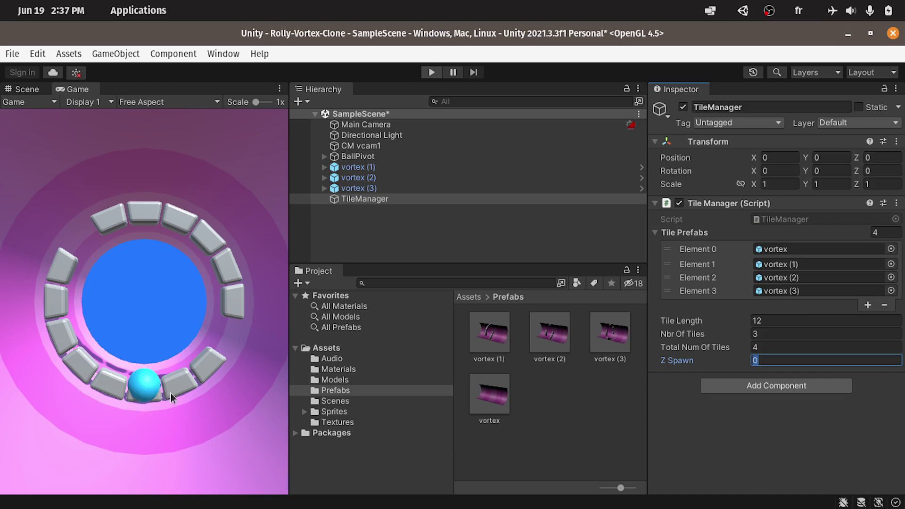
pyautogui.click(777, 359)
pyautogui.doubleClick(763, 361)
# Step: Tag BallPivot as Player and confirm the tag is applied
pyautogui.click(384, 159)
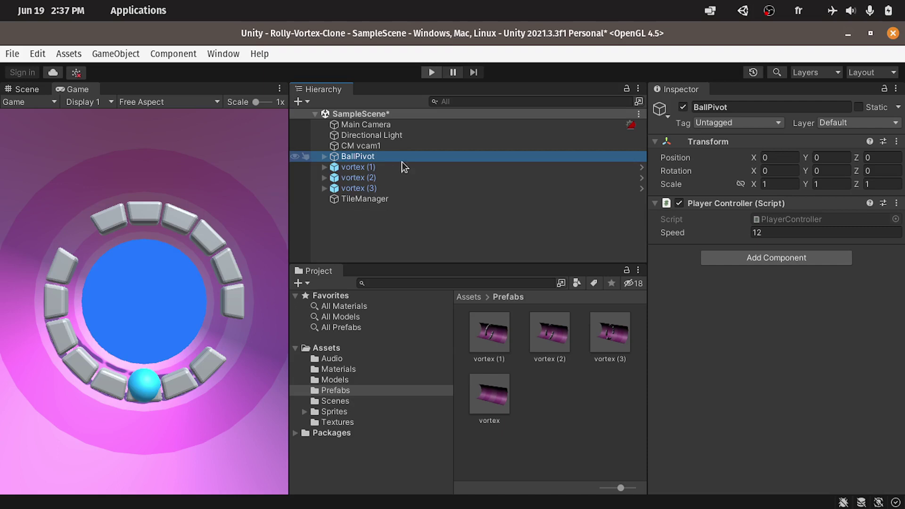
pyautogui.click(719, 123)
pyautogui.click(732, 220)
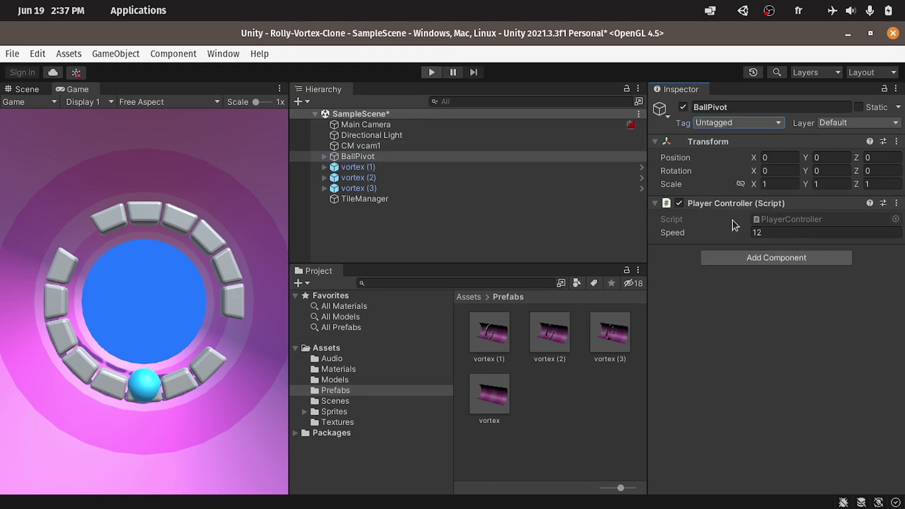
pyautogui.click(377, 199)
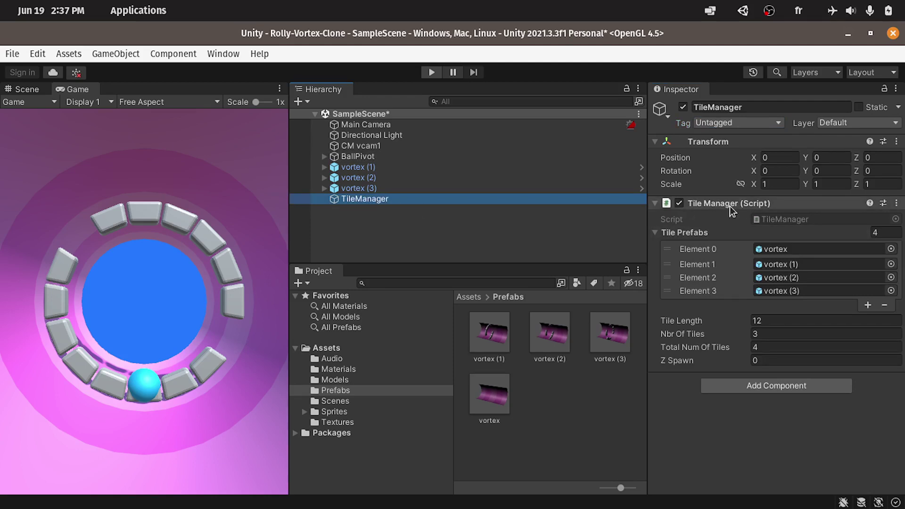
pyautogui.click(370, 158)
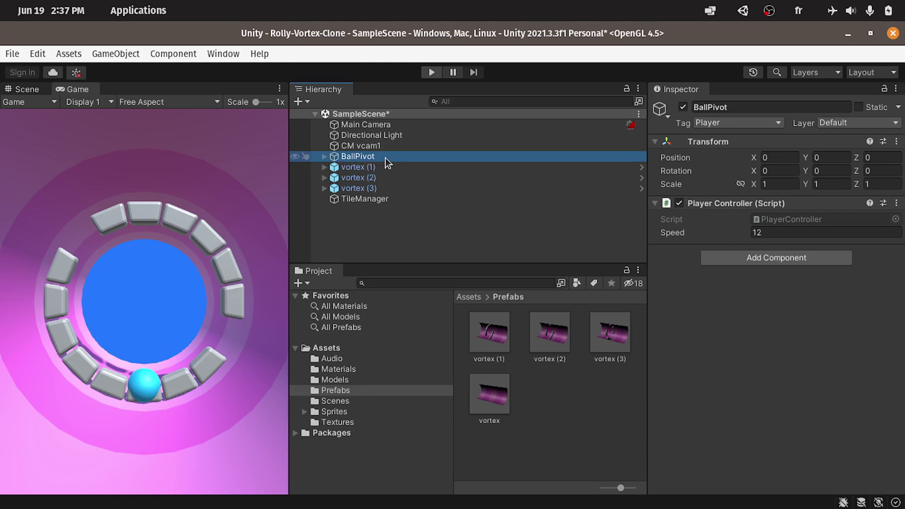
# Step: Recheck TileManager's four vortex prefabs, then select vortex (1) in the Hierarchy
pyautogui.click(395, 199)
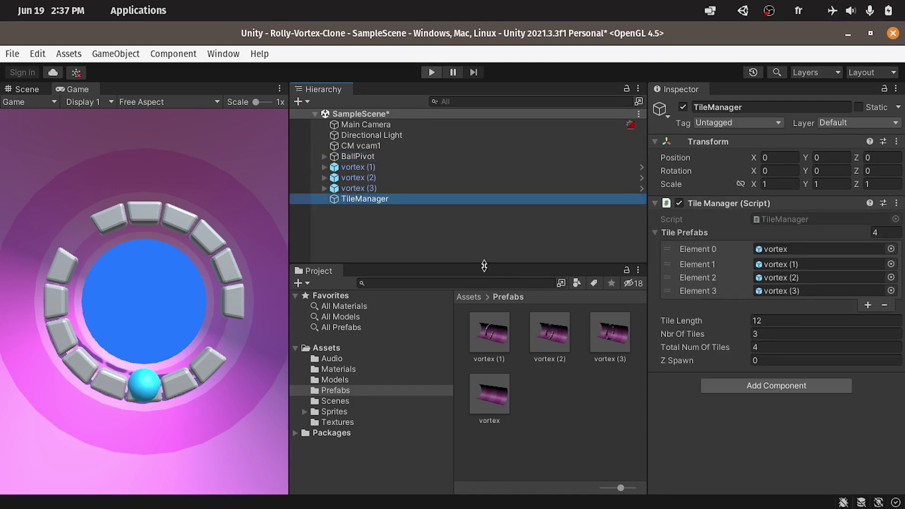
pyautogui.click(486, 86)
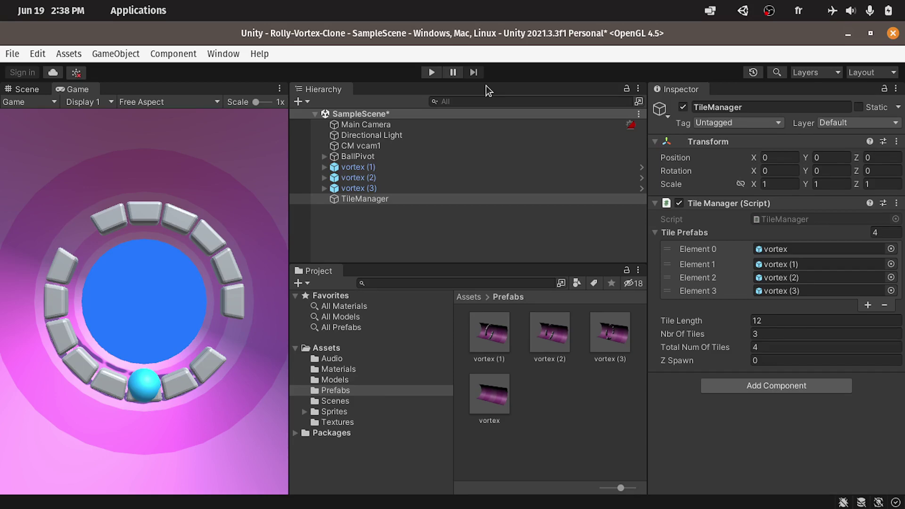
pyautogui.click(377, 170)
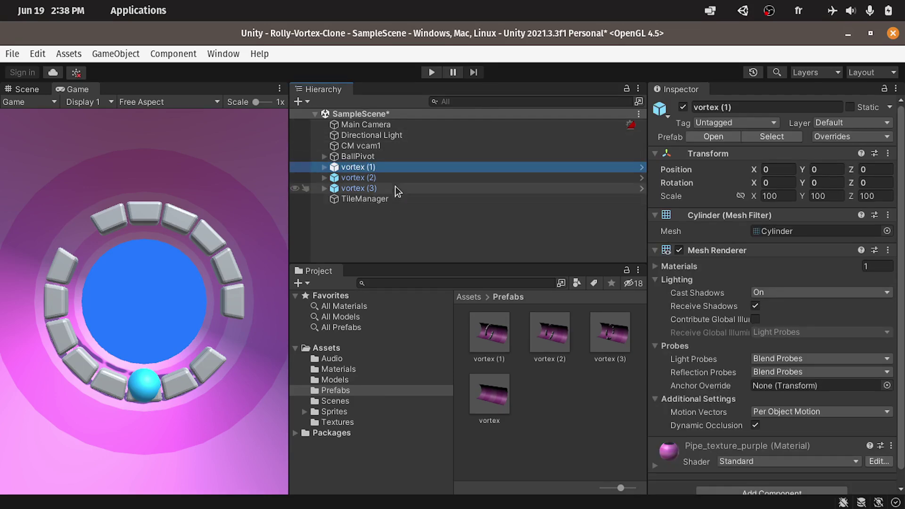
# Step: Delete vortex (1)–(3) from the scene, then play and steer the ball as tunnel tiles spawn
pyautogui.keyDown('shift'); pyautogui.click(395, 188); pyautogui.keyUp('shift')
pyautogui.press('Delete')
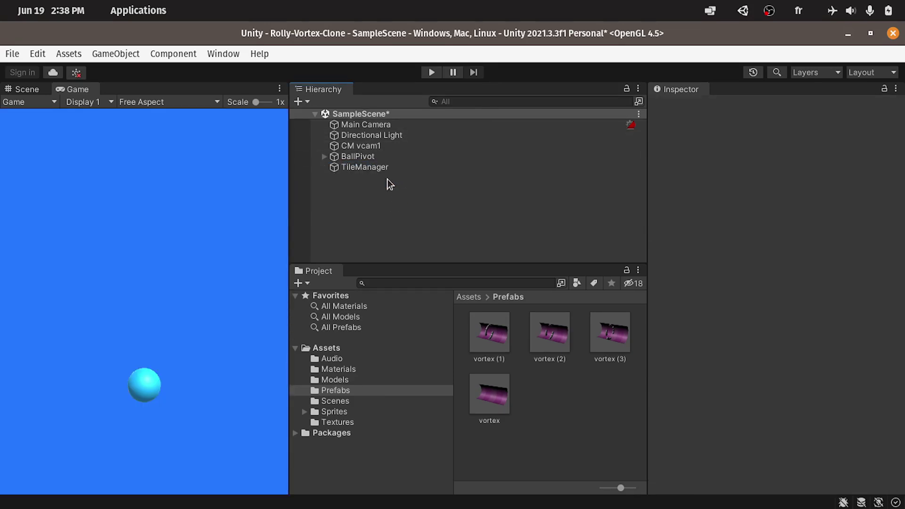
pyautogui.click(431, 72)
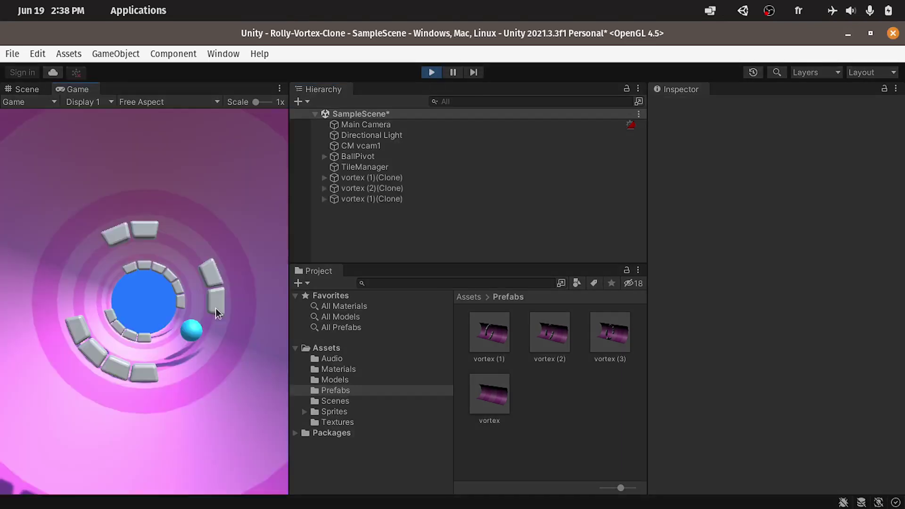
pyautogui.moveTo(216, 308)
pyautogui.mouseDown()
pyautogui.moveTo(135, 338)
pyautogui.moveTo(217, 331)
pyautogui.moveTo(151, 354)
pyautogui.moveTo(208, 347)
pyautogui.moveTo(133, 362)
pyautogui.moveTo(214, 349)
pyautogui.moveTo(106, 370)
pyautogui.moveTo(222, 354)
pyautogui.moveTo(212, 352)
pyautogui.moveTo(112, 372)
pyautogui.moveTo(220, 363)
pyautogui.moveTo(181, 360)
pyautogui.moveTo(211, 347)
pyautogui.mouseUp()
pyautogui.moveTo(220, 349)
pyautogui.mouseDown()
pyautogui.moveTo(151, 368)
pyautogui.moveTo(236, 366)
pyautogui.moveTo(134, 430)
pyautogui.moveTo(214, 420)
pyautogui.mouseUp()
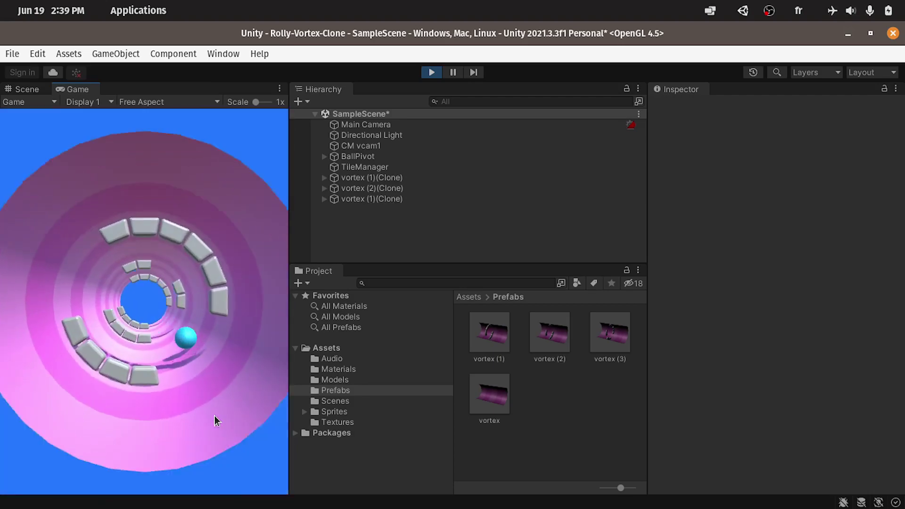